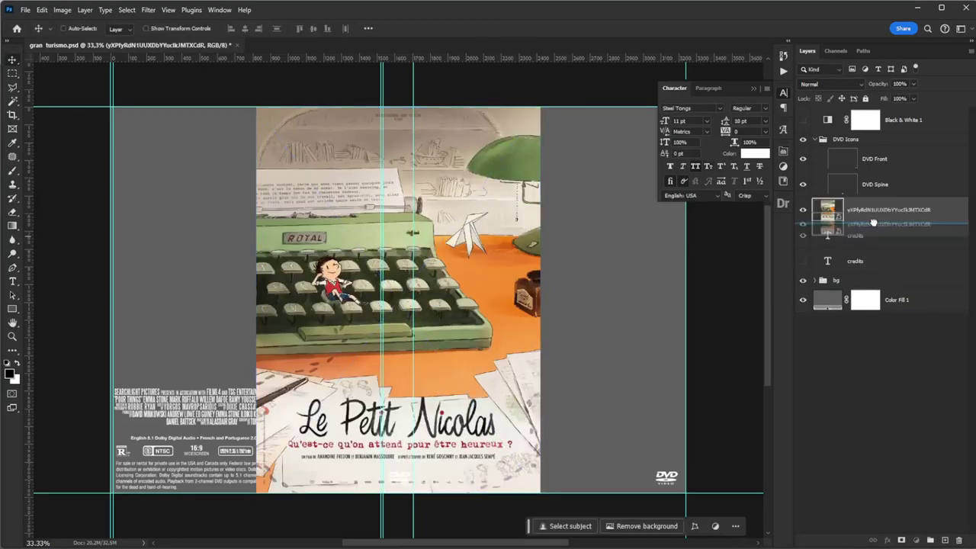
Snap the poster beside the spine guide, add a layer mask, and edit its embedded contents.
{"action": "left_click_drag", "start_coordinate": [496, 442], "coordinate": [650, 444]}
{"action": "key", "text": "Return"}
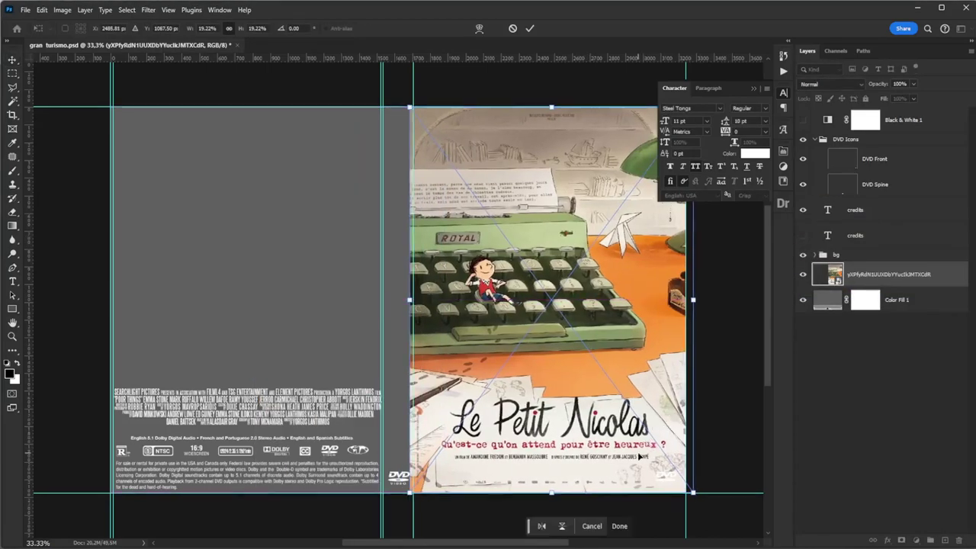
{"action": "key", "text": "m"}
{"action": "right_click", "coordinate": [907, 273]}
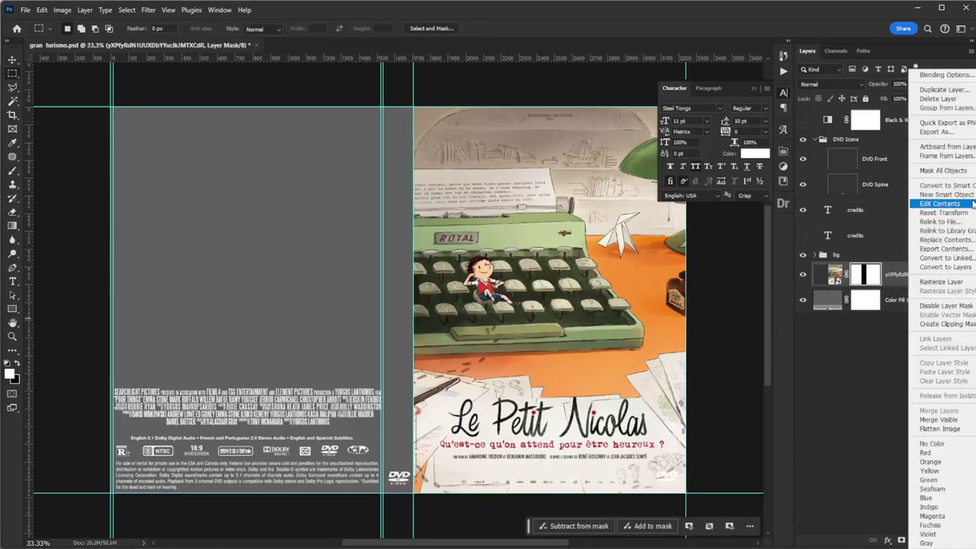
{"action": "left_click", "coordinate": [934, 186]}
Patch out the AMANDINE FREDON and ET BENJAMIN credits and the tagline words u'est-ce and qu'on.
{"action": "scroll", "coordinate": [285, 329], "scroll_direction": "up", "scroll_amount": 6}
{"action": "key", "text": "j"}
{"action": "left_click_drag", "start_coordinate": [228, 320], "coordinate": [202, 339]}
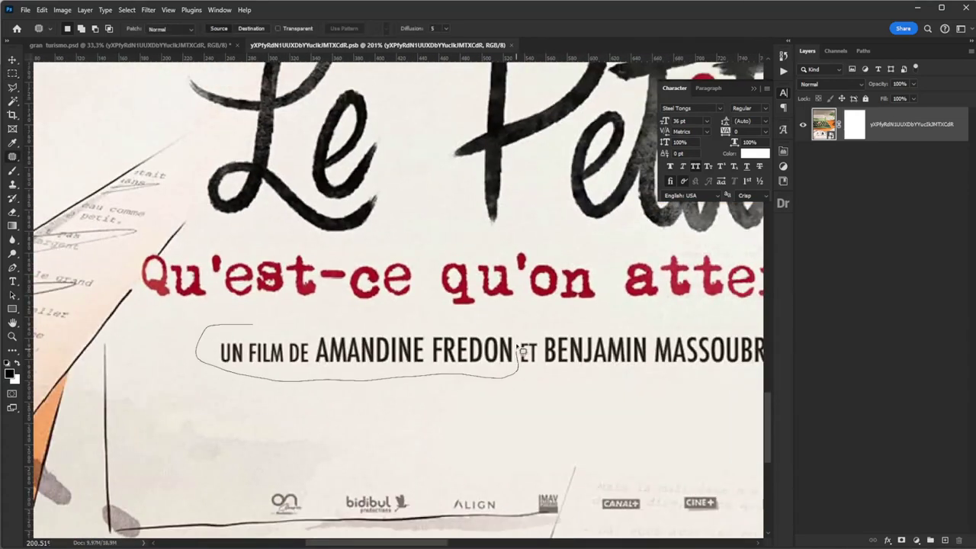
{"action": "key", "text": "j"}
{"action": "left_click_drag", "start_coordinate": [518, 326], "coordinate": [283, 348]}
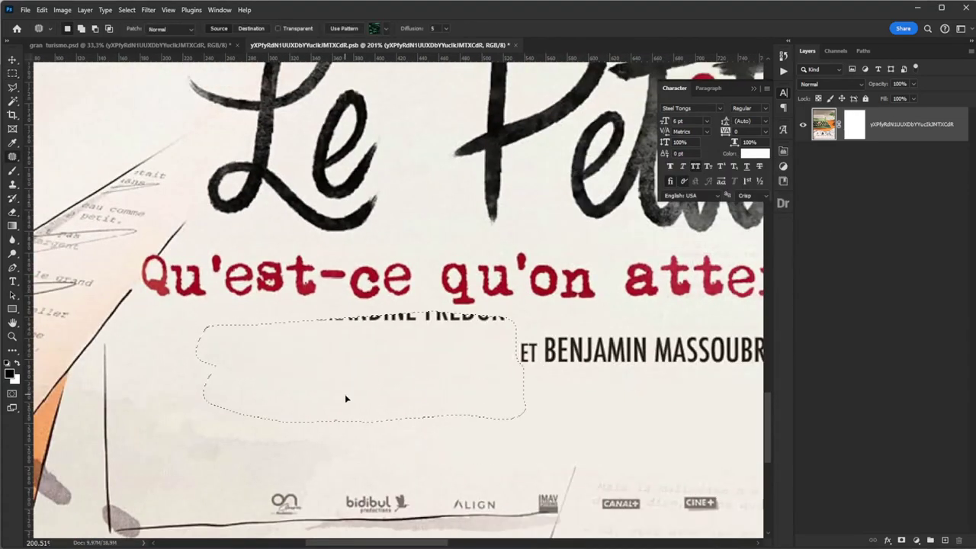
{"action": "left_click_drag", "start_coordinate": [534, 336], "coordinate": [526, 339]}
{"action": "left_click_drag", "start_coordinate": [570, 343], "coordinate": [336, 368]}
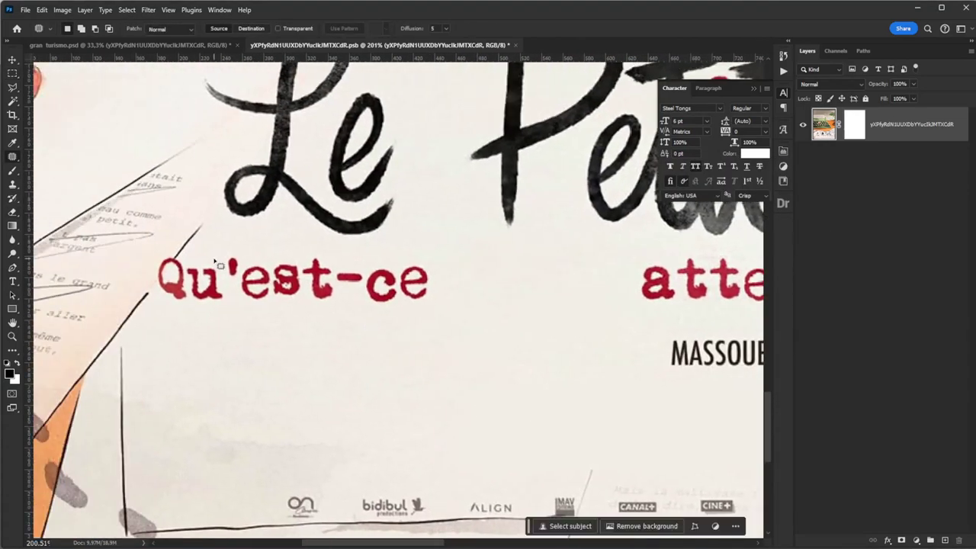
{"action": "left_click_drag", "start_coordinate": [191, 263], "coordinate": [192, 304]}
{"action": "left_click_drag", "start_coordinate": [328, 282], "coordinate": [312, 311]}
{"action": "key", "text": "ctrl+d"}
{"action": "scroll", "coordinate": [176, 278], "scroll_direction": "up", "scroll_amount": 5}
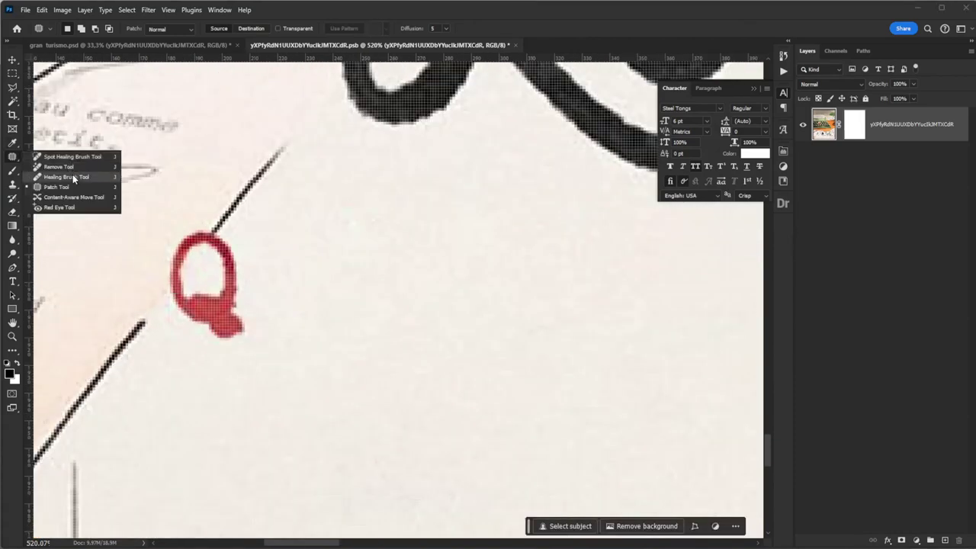
Brush away the first logo and patch out the ALIGN logo.
{"action": "left_click", "coordinate": [61, 166]}
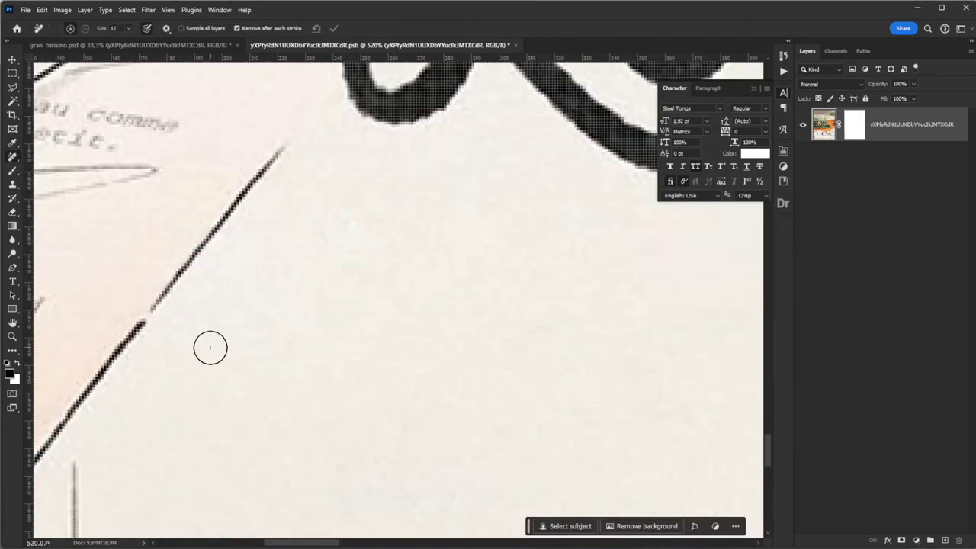
{"action": "scroll", "coordinate": [205, 336], "scroll_direction": "down", "scroll_amount": 3}
{"action": "scroll", "coordinate": [310, 375], "scroll_direction": "up", "scroll_amount": 3}
{"action": "left_click_drag", "start_coordinate": [286, 404], "coordinate": [366, 430]}
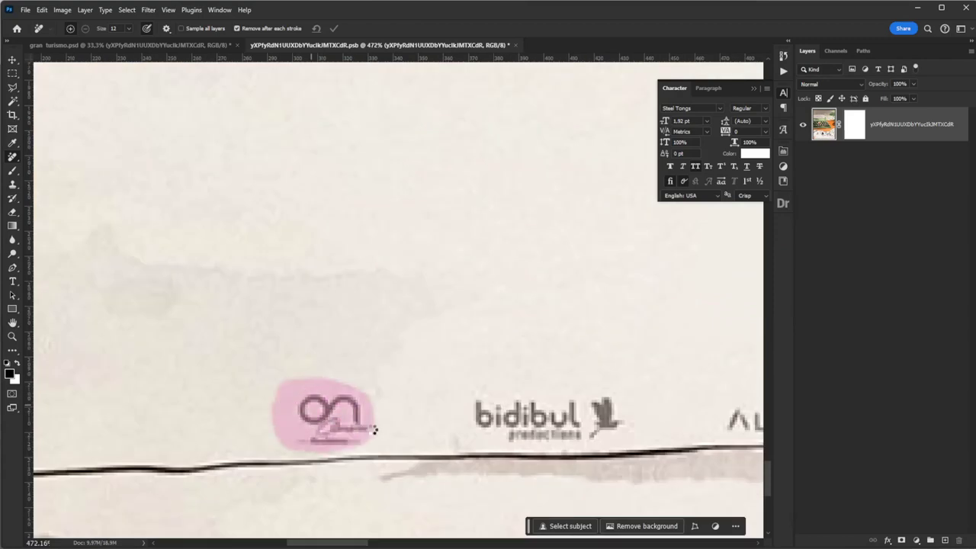
{"action": "key", "text": "shift+j"}
{"action": "scroll", "coordinate": [616, 451], "scroll_direction": "right", "scroll_amount": 5}
{"action": "scroll", "coordinate": [616, 451], "scroll_direction": "down", "scroll_amount": 2}
{"action": "left_click_drag", "start_coordinate": [385, 274], "coordinate": [377, 272]}
{"action": "left_click_drag", "start_coordinate": [335, 328], "coordinate": [379, 271]}
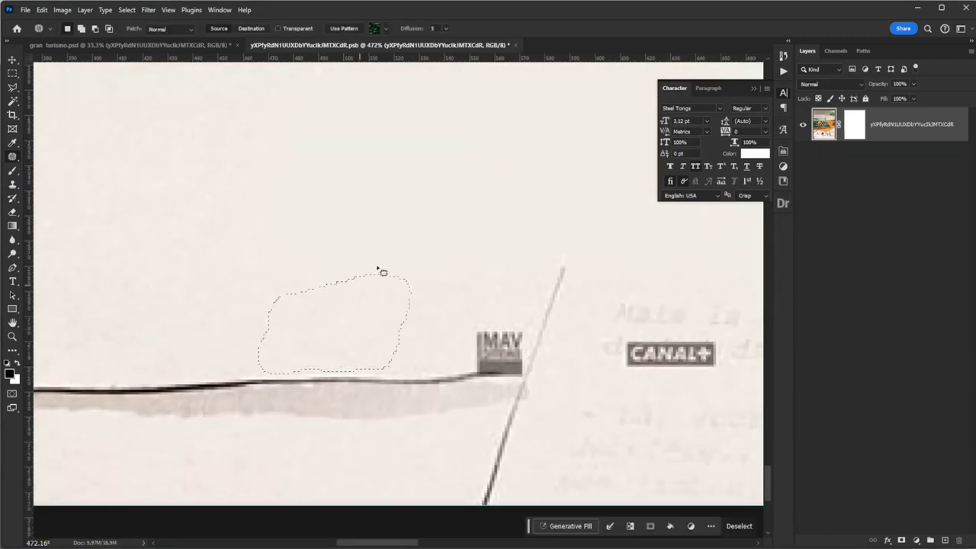
Remove the CANAL+, CINE+, Film Fund, CNC, Nouvelle-Aquitaine, Magelis, Pictanovo and DHA logos.
{"action": "right_click", "coordinate": [12, 156]}
{"action": "left_click", "coordinate": [46, 165]}
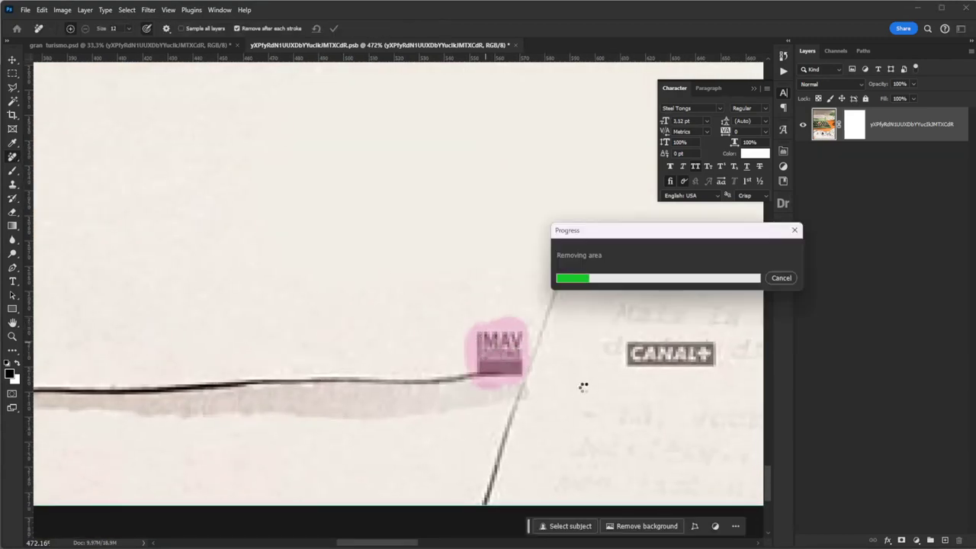
{"action": "scroll", "coordinate": [584, 388], "scroll_direction": "right", "scroll_amount": 5}
{"action": "left_click_drag", "start_coordinate": [207, 384], "coordinate": [283, 382]}
{"action": "left_click_drag", "start_coordinate": [549, 385], "coordinate": [671, 386]}
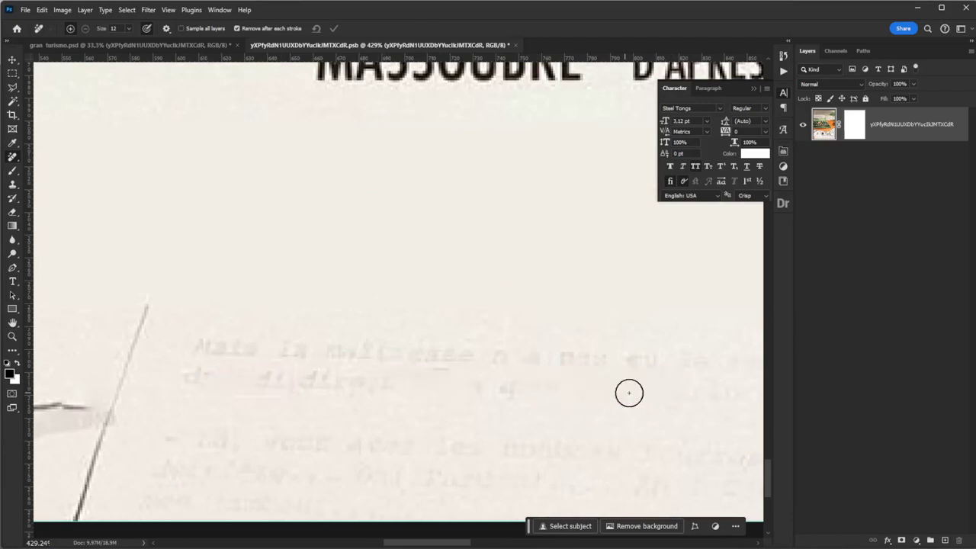
{"action": "scroll", "coordinate": [629, 392], "scroll_direction": "right", "scroll_amount": 5}
{"action": "left_click_drag", "start_coordinate": [274, 393], "coordinate": [379, 402]}
{"action": "left_click_drag", "start_coordinate": [458, 393], "coordinate": [526, 394]}
{"action": "left_click_drag", "start_coordinate": [595, 395], "coordinate": [686, 393]}
{"action": "scroll", "coordinate": [442, 392], "scroll_direction": "down", "scroll_amount": 2}
{"action": "left_click_drag", "start_coordinate": [488, 404], "coordinate": [629, 404]}
{"action": "scroll", "coordinate": [602, 402], "scroll_direction": "right", "scroll_amount": 5}
{"action": "scroll", "coordinate": [340, 385], "scroll_direction": "up", "scroll_amount": 2}
{"action": "left_click_drag", "start_coordinate": [321, 375], "coordinate": [379, 388]}
Clone clean paper over the BMC logo and repaint the nearby foot line with the Brush.
{"action": "scroll", "coordinate": [367, 383], "scroll_direction": "up", "scroll_amount": 2}
{"action": "key", "text": "s"}
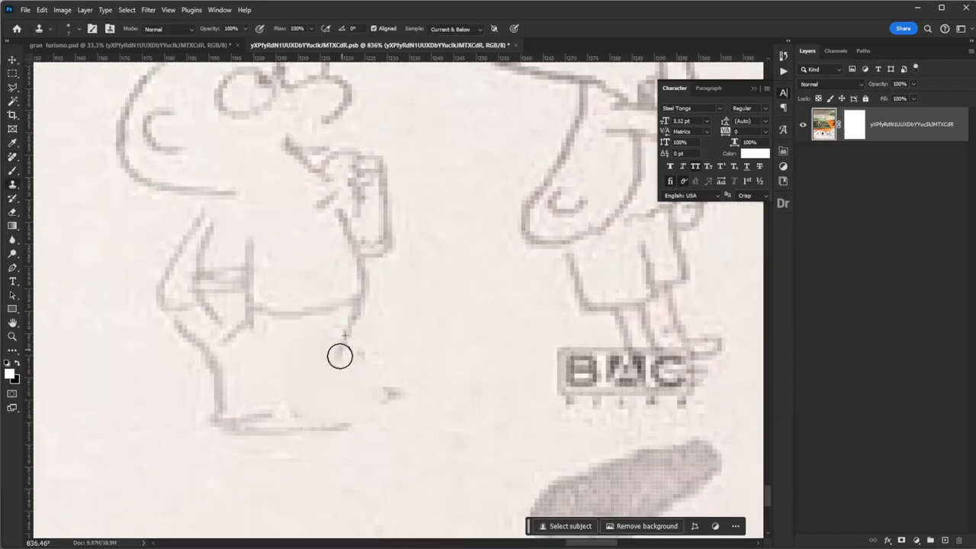
{"action": "scroll", "coordinate": [308, 428], "scroll_direction": "down", "scroll_amount": 2}
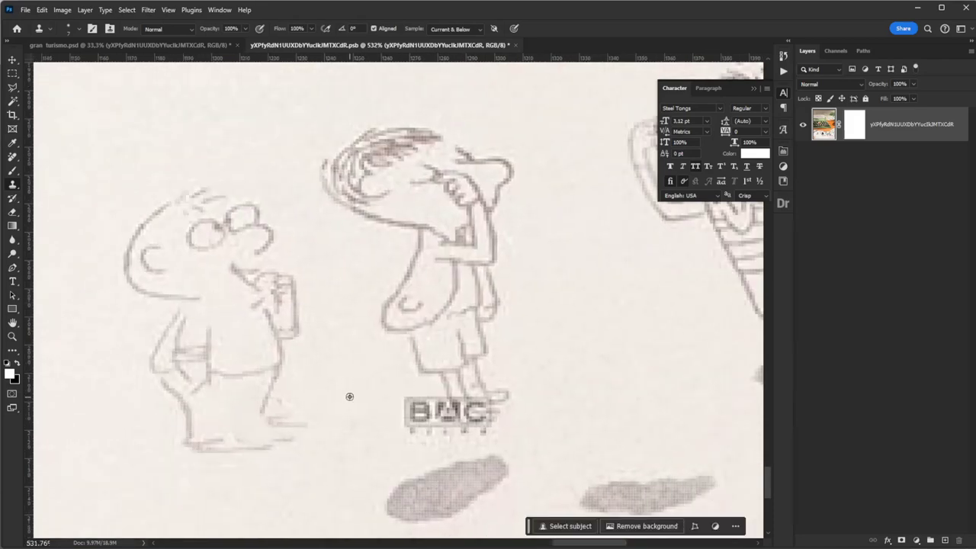
{"action": "scroll", "coordinate": [484, 428], "scroll_direction": "right", "scroll_amount": 3}
{"action": "scroll", "coordinate": [349, 407], "scroll_direction": "down", "scroll_amount": 3}
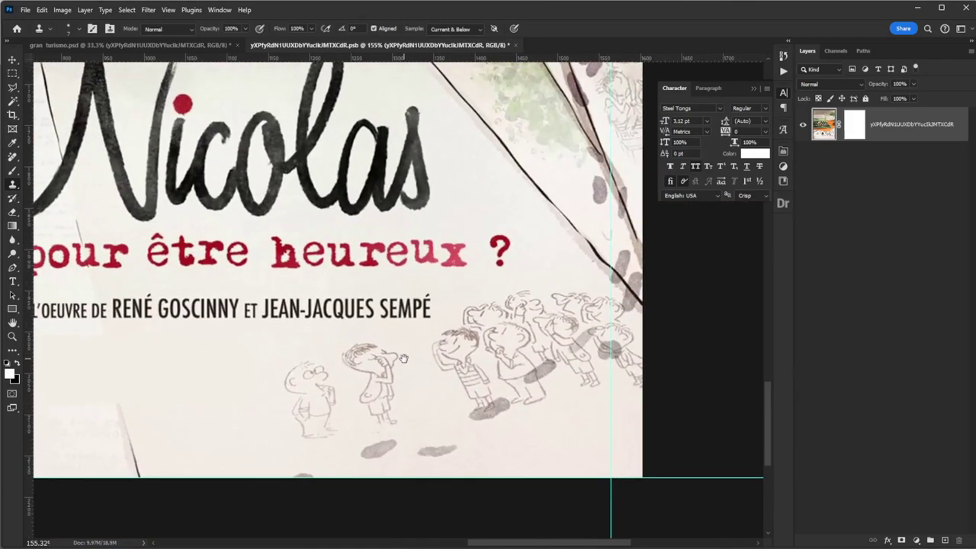
{"action": "scroll", "coordinate": [416, 356], "scroll_direction": "up", "scroll_amount": 3}
{"action": "scroll", "coordinate": [405, 352], "scroll_direction": "up", "scroll_amount": 2}
{"action": "key", "text": "b"}
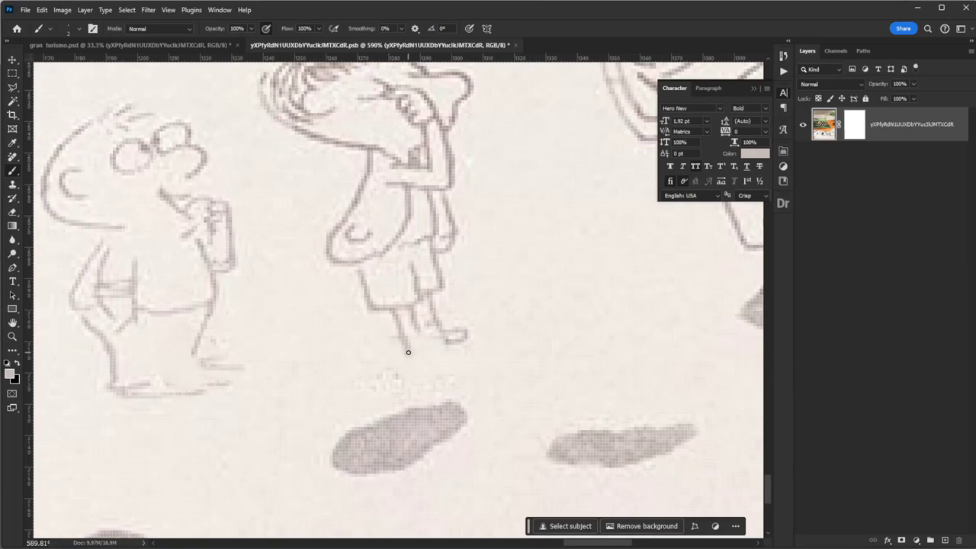
{"action": "scroll", "coordinate": [402, 367], "scroll_direction": "up", "scroll_amount": 2}
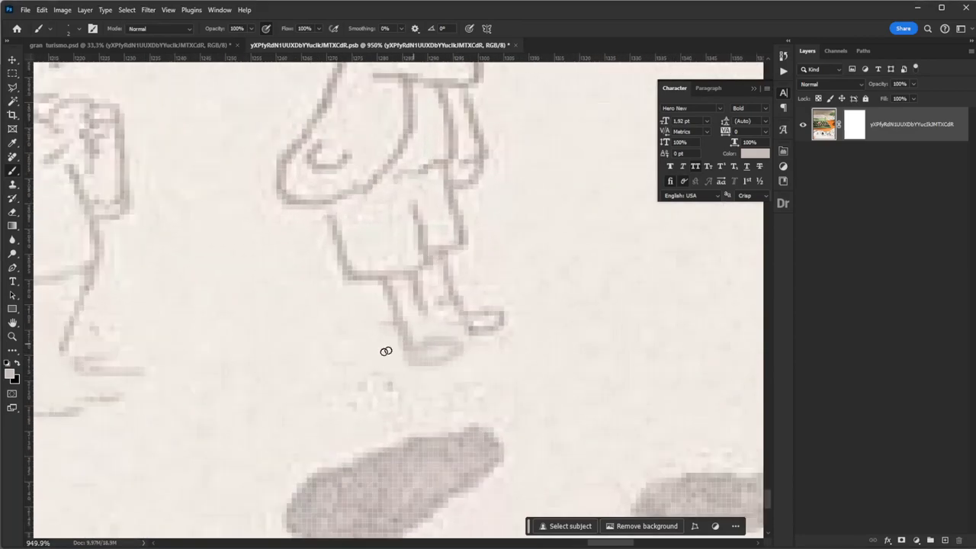
{"action": "scroll", "coordinate": [386, 350], "scroll_direction": "left", "scroll_amount": 5}
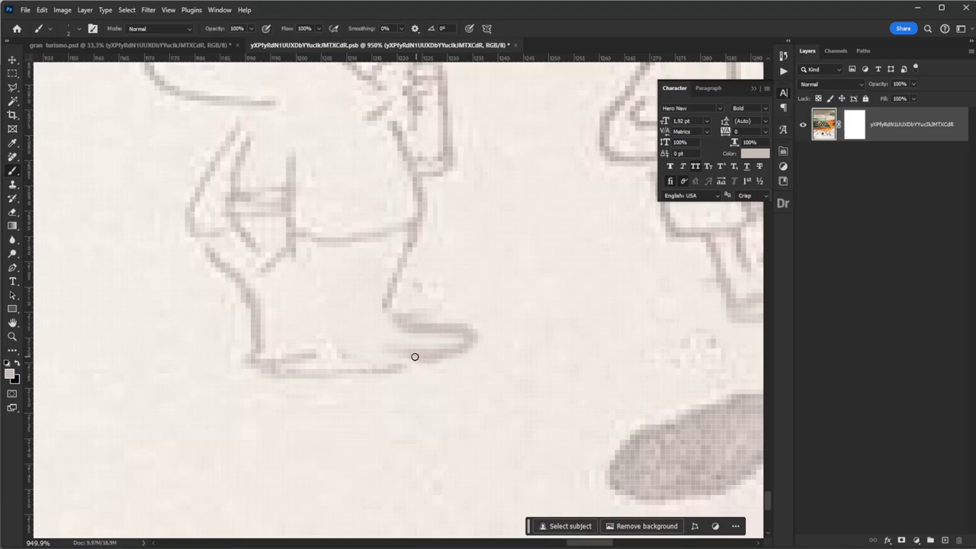
{"action": "scroll", "coordinate": [415, 356], "scroll_direction": "down", "scroll_amount": 5}
{"action": "scroll", "coordinate": [197, 397], "scroll_direction": "up", "scroll_amount": 3}
Patch out the MASSOUBRE, D'APRÈS and remaining credit lines.
{"action": "key", "text": "j"}
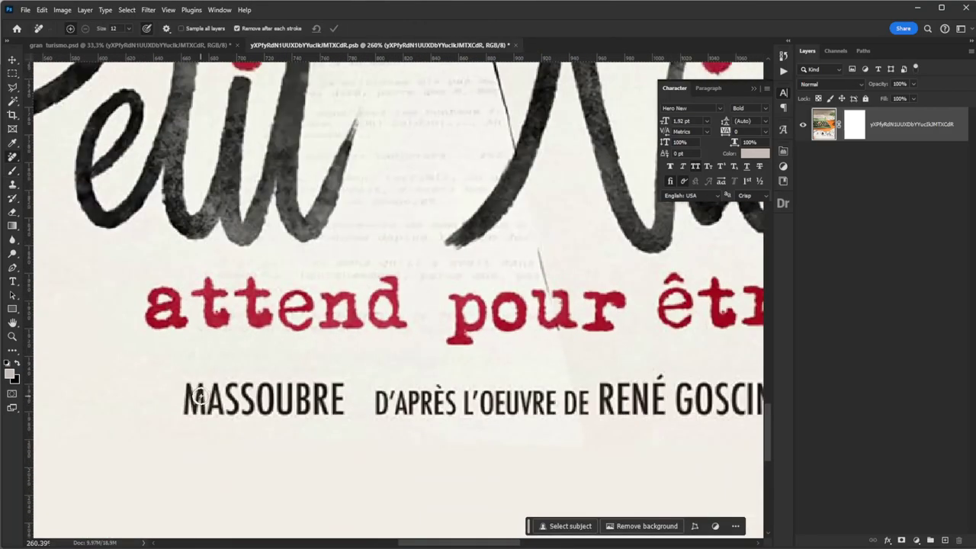
{"action": "left_click_drag", "start_coordinate": [163, 379], "coordinate": [104, 431]}
{"action": "scroll", "coordinate": [379, 303], "scroll_direction": "down", "scroll_amount": 3}
{"action": "scroll", "coordinate": [234, 312], "scroll_direction": "up", "scroll_amount": 2}
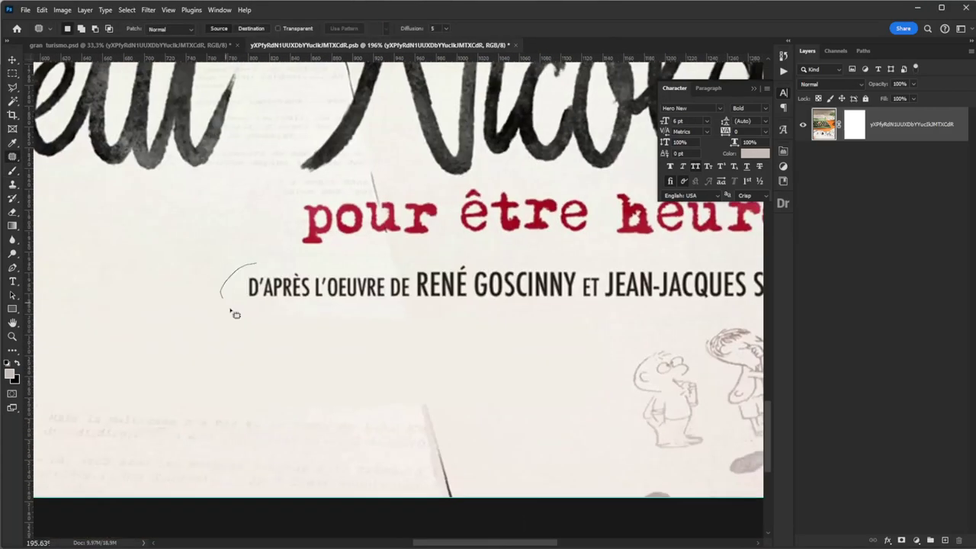
{"action": "left_click_drag", "start_coordinate": [233, 312], "coordinate": [223, 330]}
{"action": "scroll", "coordinate": [224, 331], "scroll_direction": "right", "scroll_amount": 5}
{"action": "left_click_drag", "start_coordinate": [241, 284], "coordinate": [433, 335]}
{"action": "scroll", "coordinate": [189, 380], "scroll_direction": "down", "scroll_amount": 3}
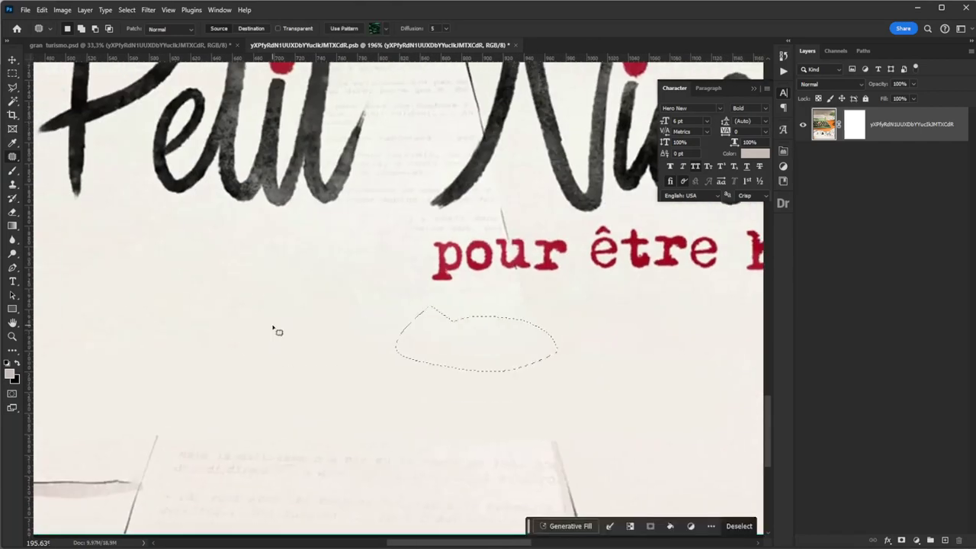
{"action": "scroll", "coordinate": [274, 331], "scroll_direction": "up", "scroll_amount": 3}
Remove the tagline words 'pour être heureux ?'.
{"action": "key", "text": "j"}
{"action": "left_click_drag", "start_coordinate": [221, 327], "coordinate": [354, 333]}
{"action": "scroll", "coordinate": [355, 333], "scroll_direction": "right", "scroll_amount": 5}
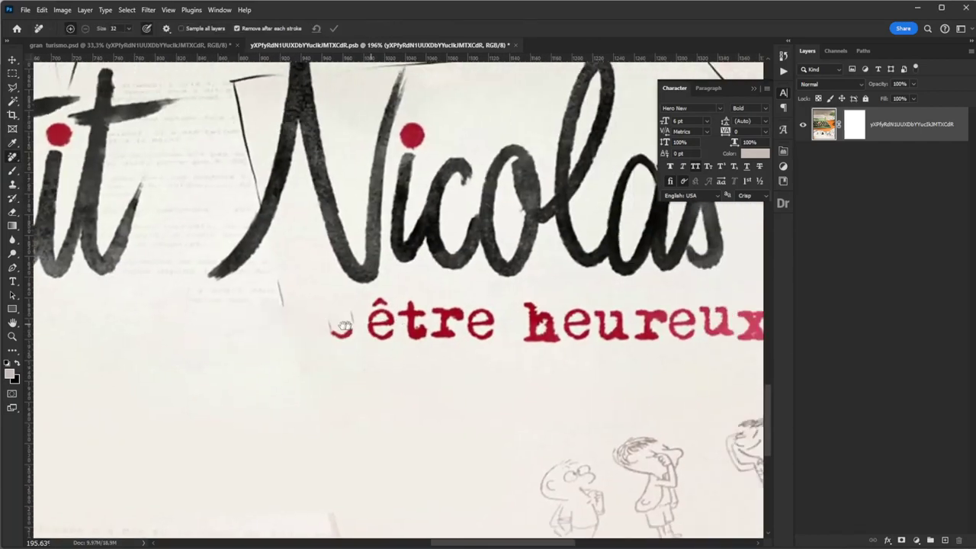
{"action": "left_click_drag", "start_coordinate": [274, 322], "coordinate": [763, 320]}
{"action": "scroll", "coordinate": [206, 333], "scroll_direction": "up", "scroll_amount": 3}
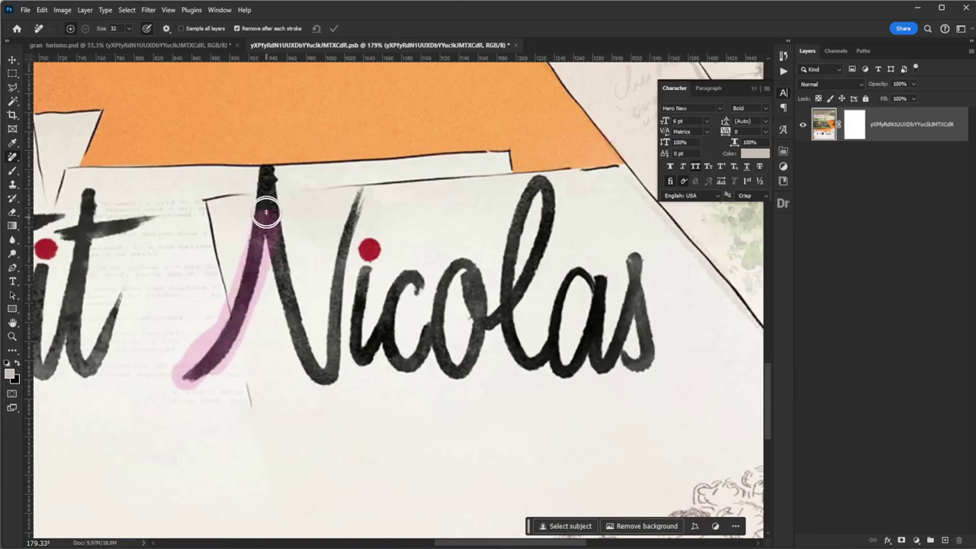
Paint out the title words 'Nicolas' and 'Petit' with the Remove tool.
{"action": "left_click_drag", "start_coordinate": [361, 200], "coordinate": [364, 192]}
{"action": "mouse_move", "coordinate": [369, 249]}
{"action": "left_mouse_down"}
{"action": "mouse_move", "coordinate": [352, 279]}
{"action": "mouse_move", "coordinate": [622, 263]}
{"action": "left_mouse_up"}
{"action": "left_click_drag", "start_coordinate": [532, 195], "coordinate": [371, 279]}
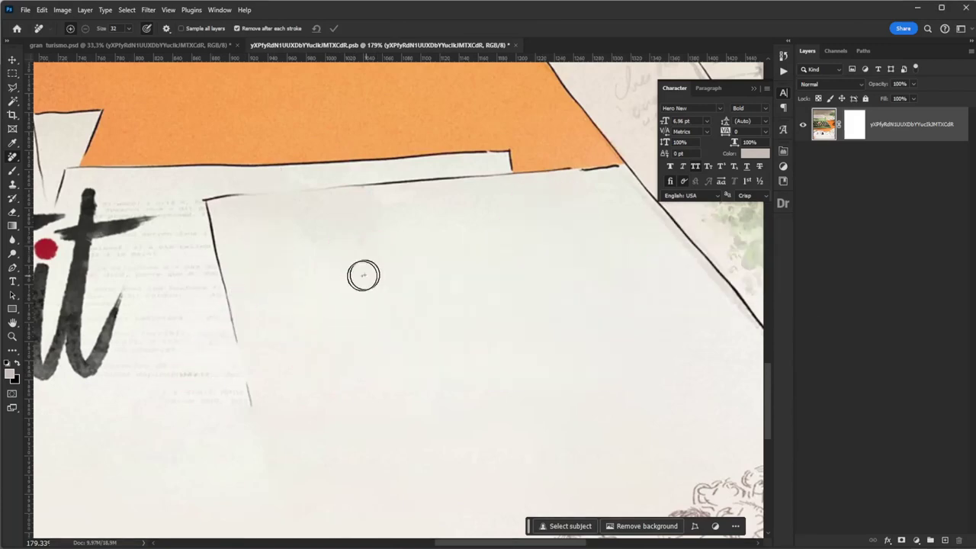
{"action": "scroll", "coordinate": [364, 275], "scroll_direction": "left", "scroll_amount": 8}
{"action": "mouse_move", "coordinate": [343, 221]}
{"action": "left_mouse_down"}
{"action": "mouse_move", "coordinate": [389, 402]}
{"action": "mouse_move", "coordinate": [384, 244]}
{"action": "left_mouse_up"}
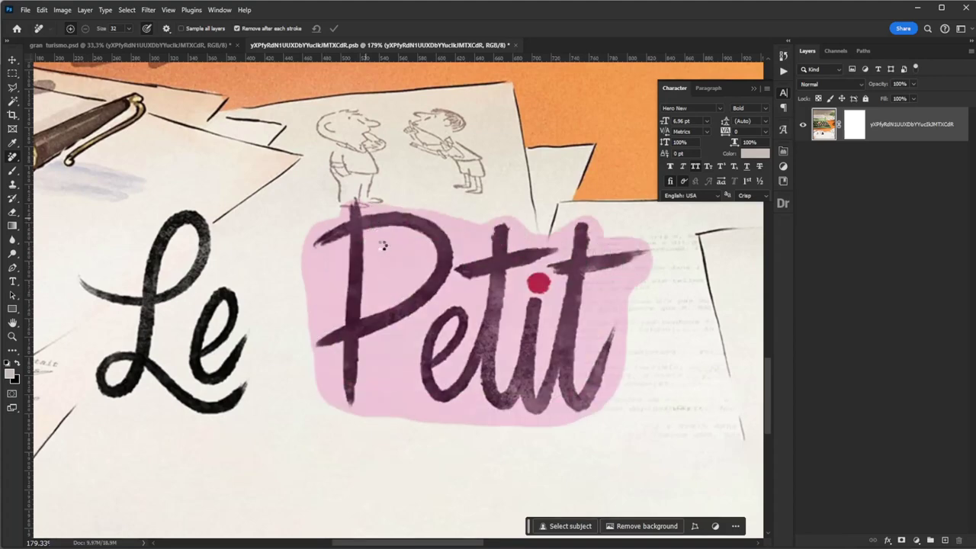
{"action": "scroll", "coordinate": [373, 349], "scroll_direction": "up", "scroll_amount": 5}
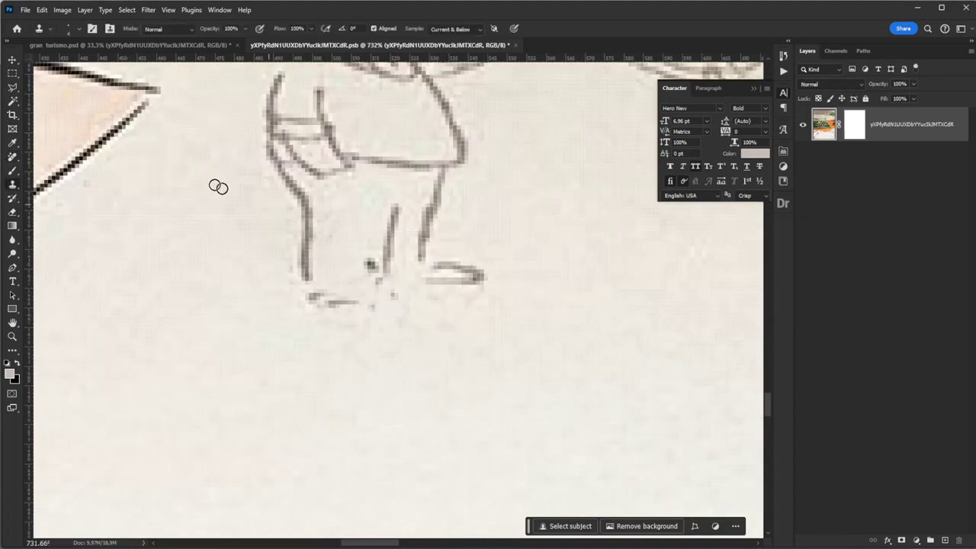
Select the Hard Round Pressure Size brush preset.
{"action": "left_click", "coordinate": [80, 32]}
{"action": "double_click", "coordinate": [81, 268]}
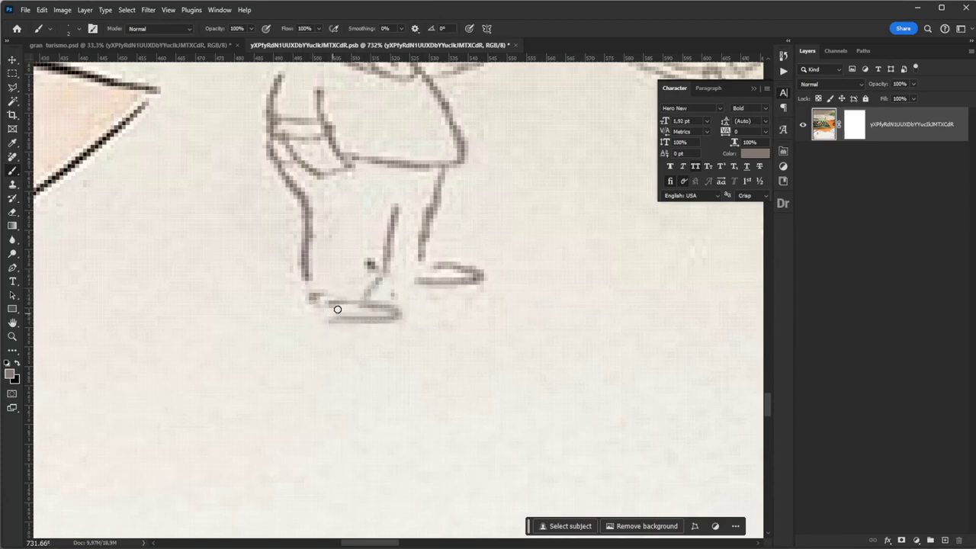
{"action": "scroll", "coordinate": [364, 305], "scroll_direction": "down", "scroll_amount": 10}
{"action": "scroll", "coordinate": [214, 335], "scroll_direction": "up", "scroll_amount": 5}
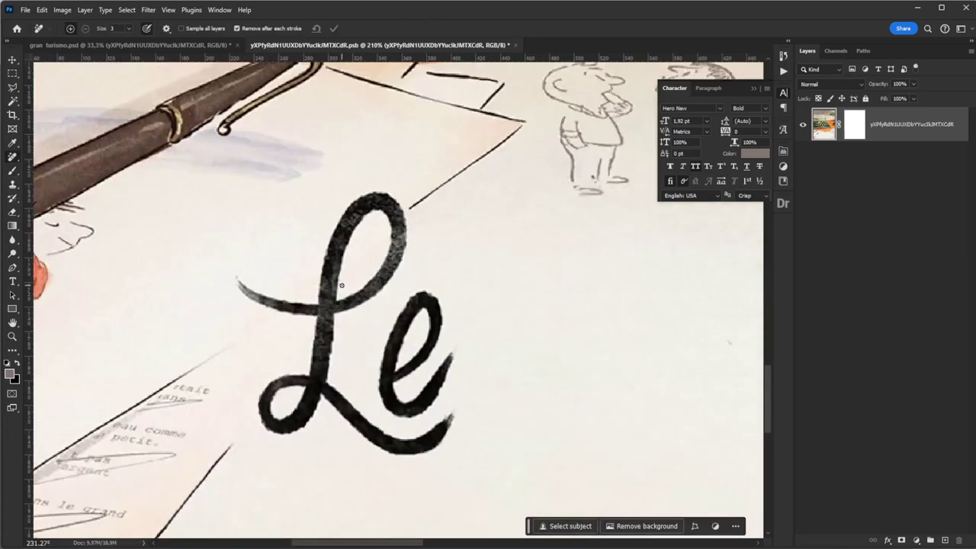
{"action": "scroll", "coordinate": [207, 279], "scroll_direction": "up", "scroll_amount": 3}
Paint over the 'Le' title letters with an enlarged Remove brush and fit the image in view.
{"action": "key", "text": "j"}
{"action": "mouse_move", "coordinate": [189, 278]}
{"action": "left_mouse_down"}
{"action": "mouse_move", "coordinate": [434, 177]}
{"action": "mouse_move", "coordinate": [395, 192]}
{"action": "left_mouse_up"}
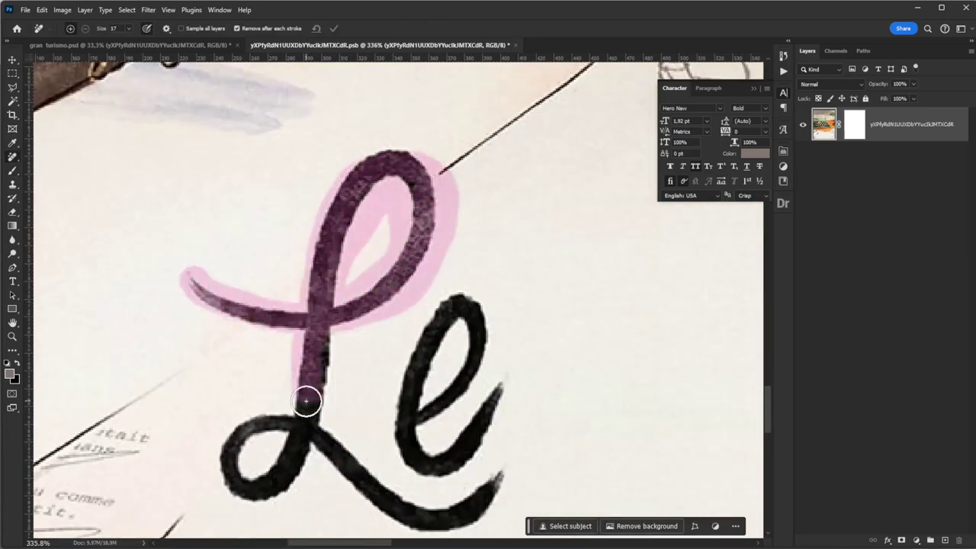
{"action": "mouse_move", "coordinate": [306, 401]}
{"action": "left_mouse_down"}
{"action": "mouse_move", "coordinate": [233, 437]}
{"action": "mouse_move", "coordinate": [475, 484]}
{"action": "left_mouse_up"}
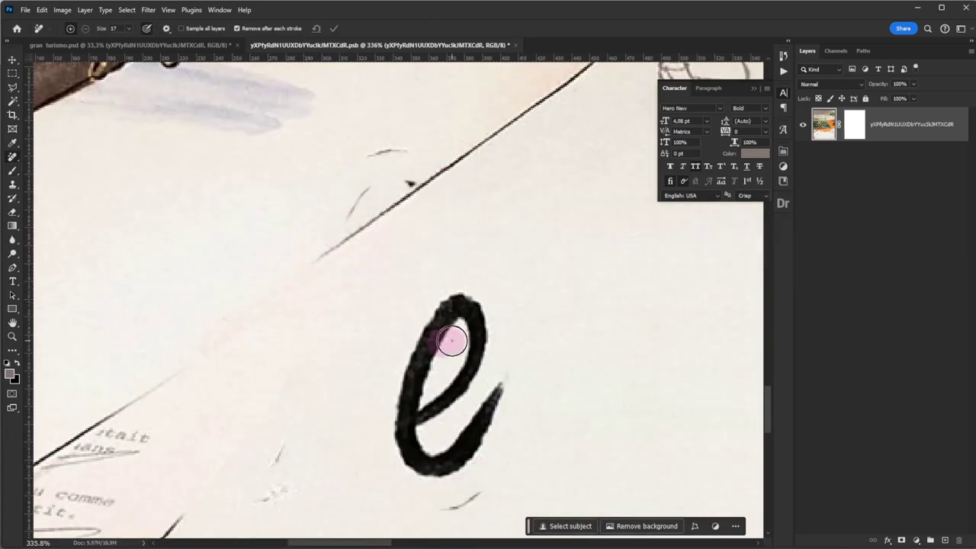
{"action": "key", "text": "bracketright"}
{"action": "key", "text": "ctrl+z"}
{"action": "scroll", "coordinate": [569, 283], "scroll_direction": "down", "scroll_amount": 2}
{"action": "mouse_move", "coordinate": [348, 283]}
{"action": "left_mouse_down"}
{"action": "mouse_move", "coordinate": [475, 279]}
{"action": "mouse_move", "coordinate": [348, 275]}
{"action": "left_mouse_up"}
{"action": "key", "text": "ctrl+0"}
Run the Camera Raw Filter on the artwork, then save and close the .psb.
{"action": "left_click", "coordinate": [147, 10]}
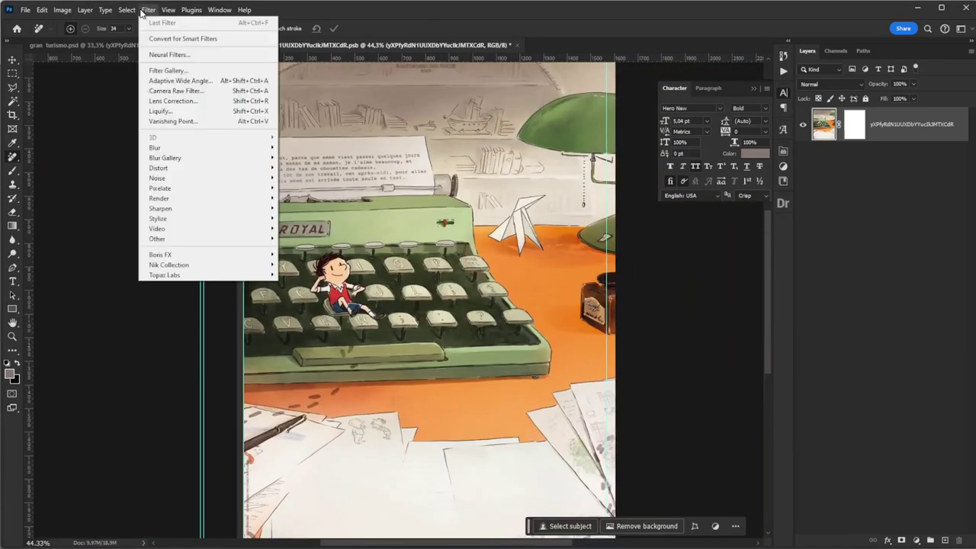
{"action": "left_click", "coordinate": [176, 91]}
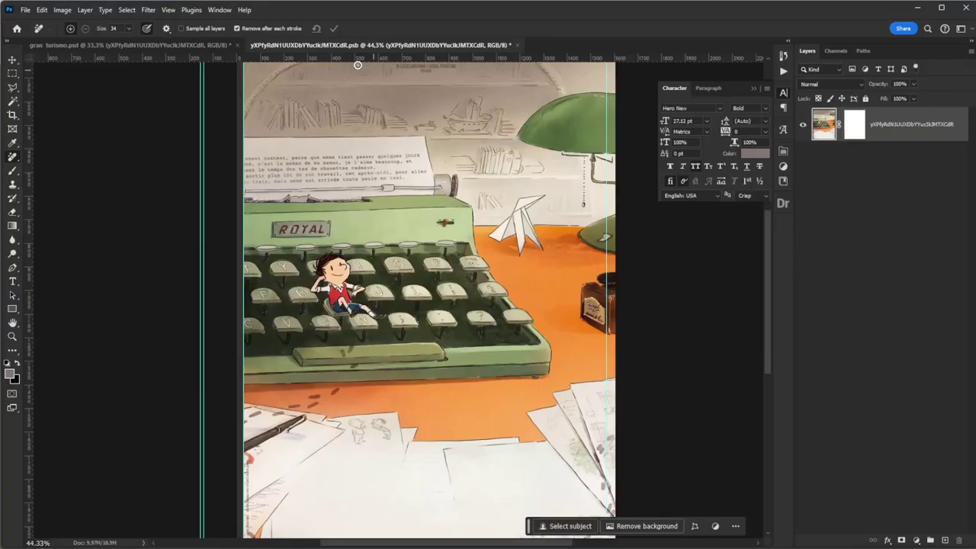
{"action": "key", "text": "ctrl+w"}
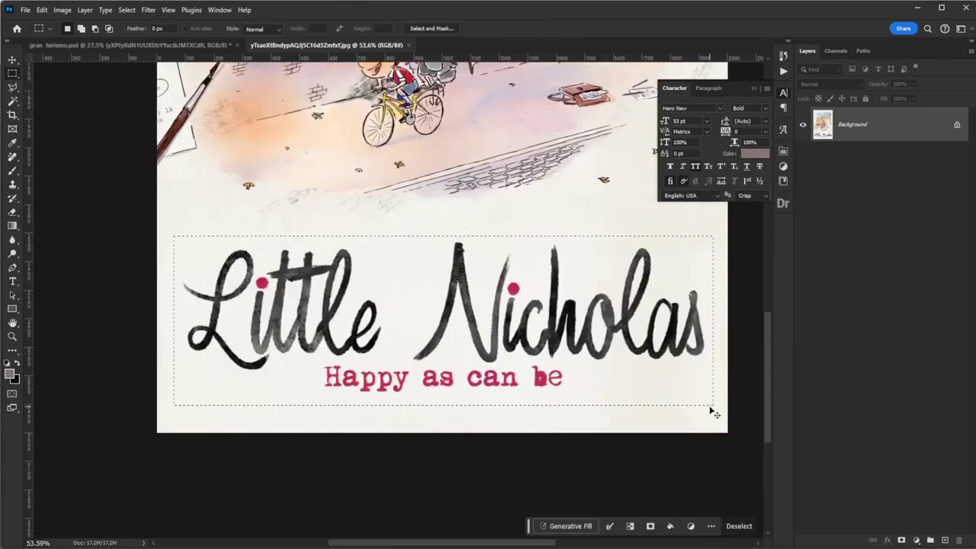
Make the Little Nicholas lettering high-contrast, load it as a selection, and drag it onto the cover.
{"action": "right_click", "coordinate": [882, 137]}
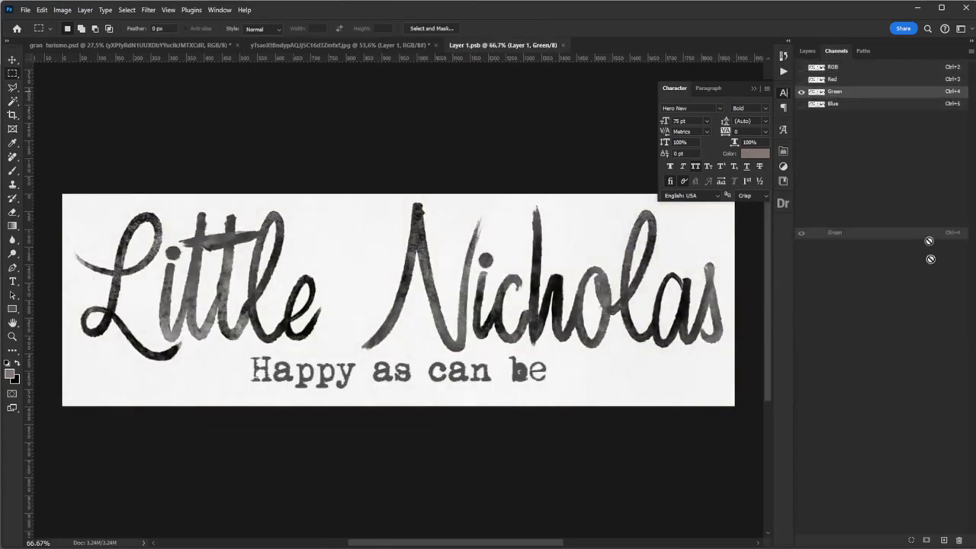
{"action": "left_click_drag", "start_coordinate": [730, 150], "coordinate": [828, 152]}
{"action": "left_click", "coordinate": [908, 51]}
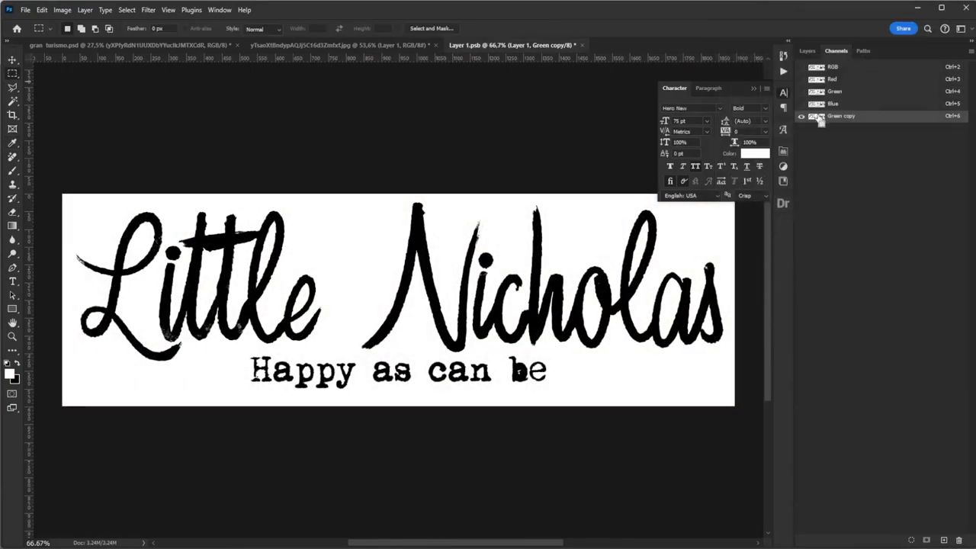
{"action": "left_click", "coordinate": [816, 115], "text": "ctrl"}
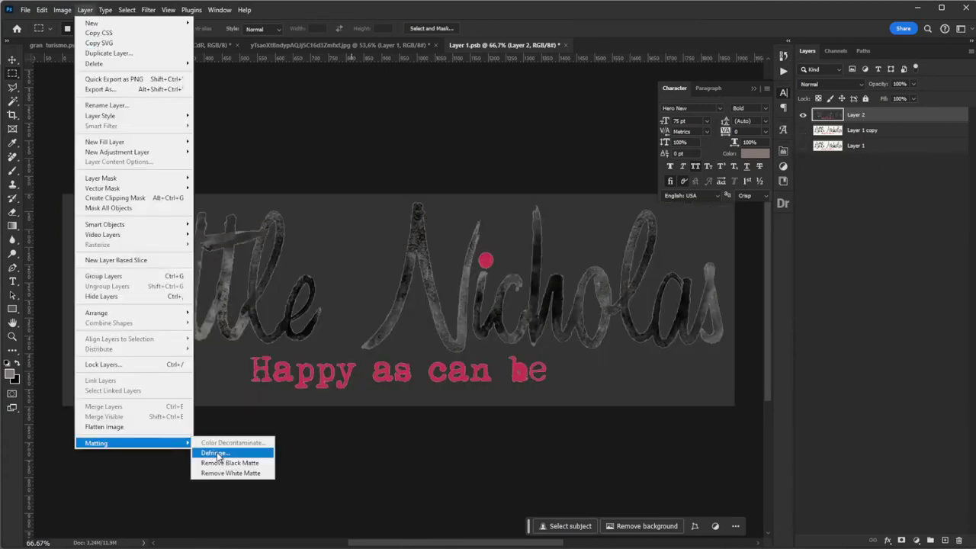
{"action": "left_click_drag", "start_coordinate": [391, 368], "coordinate": [581, 394]}
Commit the title's size on the cover and patch the area around it.
{"action": "key", "text": "ctrl+t"}
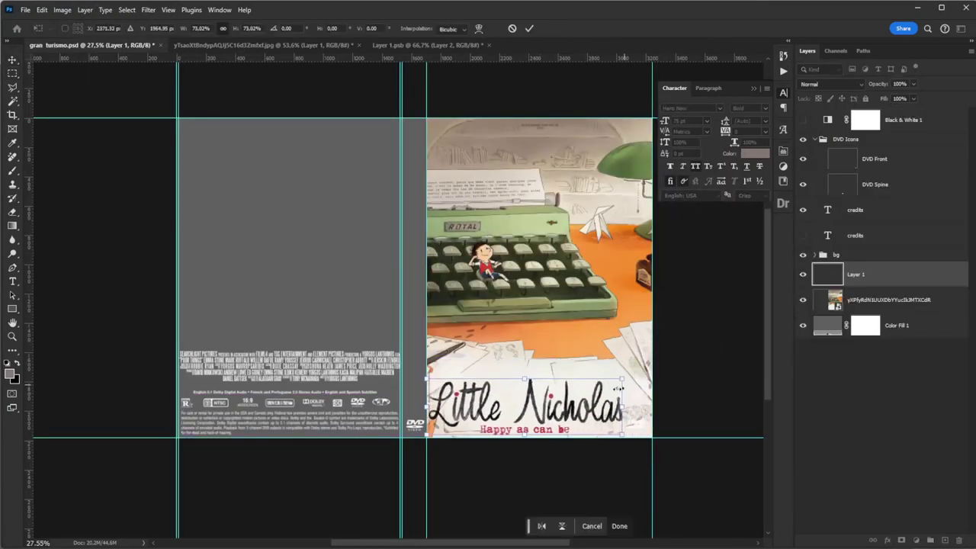
{"action": "key", "text": "Return"}
{"action": "scroll", "coordinate": [581, 394], "scroll_direction": "up", "scroll_amount": 5}
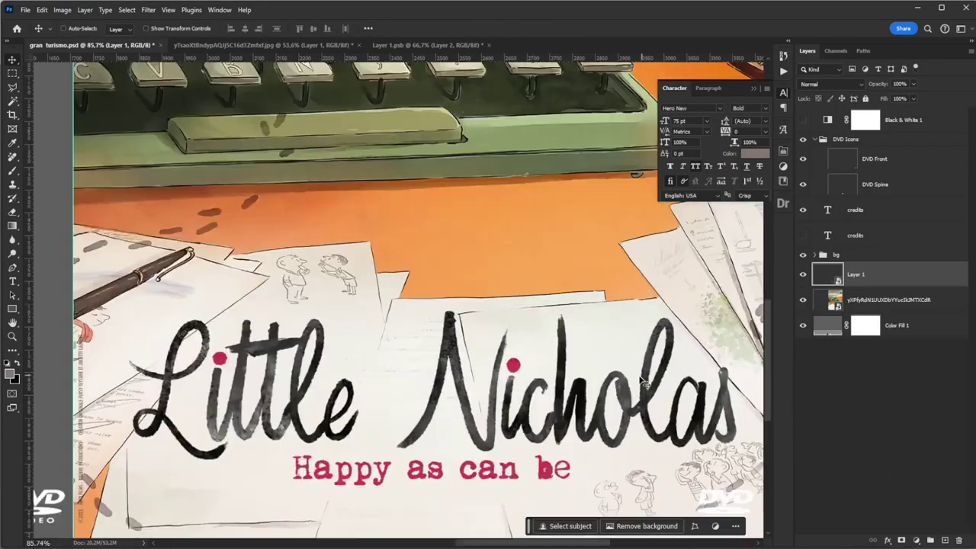
{"action": "left_click", "coordinate": [13, 158]}
{"action": "key", "text": "shift+j"}
{"action": "left_click_drag", "start_coordinate": [103, 351], "coordinate": [215, 286]}
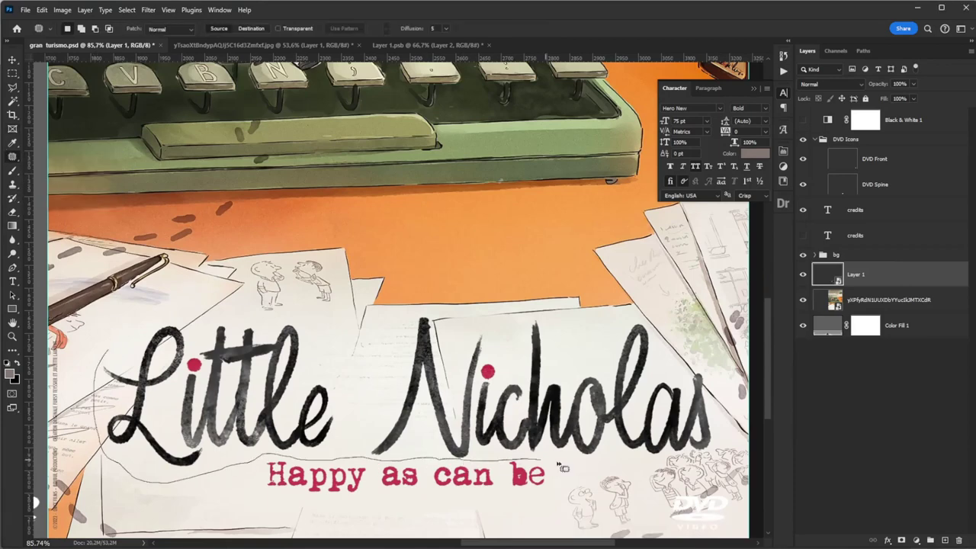
Duplicate the title, rotate the copy 90° clockwise, and place it on the spine.
{"action": "key", "text": "ctrl+j"}
{"action": "right_click", "coordinate": [893, 276]}
{"action": "left_click", "coordinate": [922, 479]}
{"action": "key", "text": "ctrl+0"}
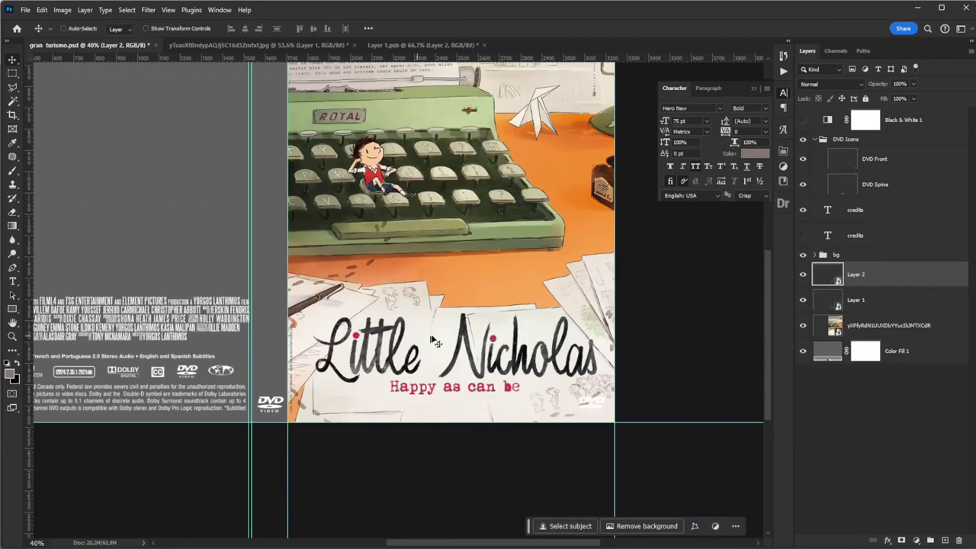
{"action": "key", "text": "ctrl+t"}
{"action": "right_click", "coordinate": [522, 248]}
{"action": "left_click", "coordinate": [555, 336]}
{"action": "left_click_drag", "start_coordinate": [457, 229], "coordinate": [425, 229]}
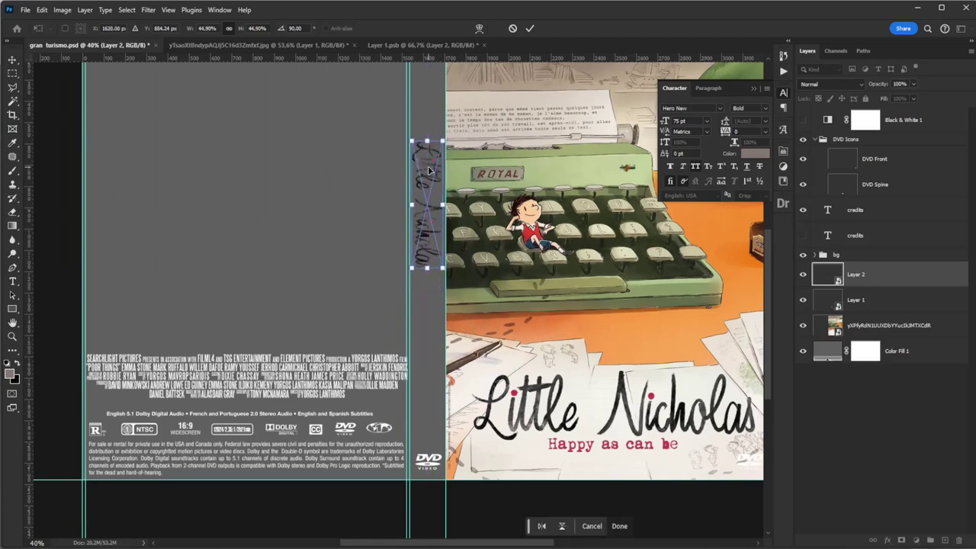
{"action": "key", "text": "Return"}
Recolour the back-cover Color Fill 1 layer to off-white.
{"action": "key", "text": "ctrl+0"}
{"action": "double_click", "coordinate": [828, 351]}
{"action": "left_click", "coordinate": [164, 128]}
{"action": "key", "text": "Return"}
Give DVD Icons a dark Color Overlay and paste that style onto the credits layer.
{"action": "double_click", "coordinate": [877, 139]}
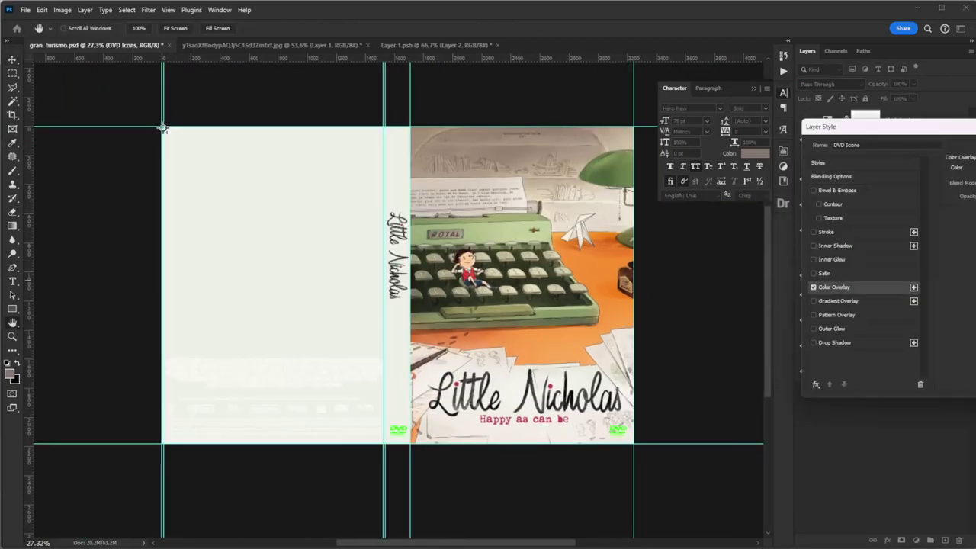
{"action": "left_click", "coordinate": [773, 344]}
{"action": "key", "text": "Return"}
{"action": "key", "text": "Return"}
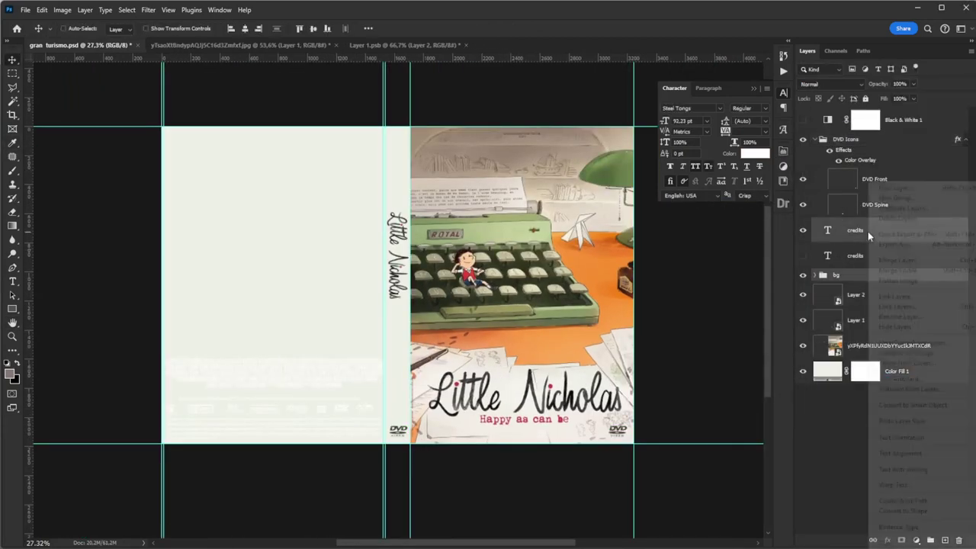
{"action": "right_click", "coordinate": [867, 385]}
{"action": "left_click", "coordinate": [869, 390]}
{"action": "right_click", "coordinate": [856, 231]}
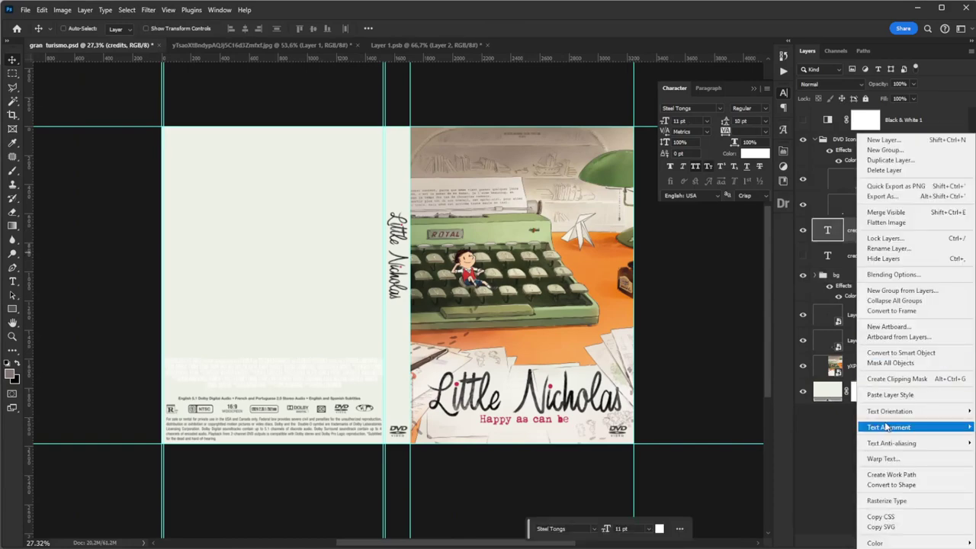
{"action": "left_click", "coordinate": [928, 379]}
{"action": "scroll", "coordinate": [467, 394], "scroll_direction": "up", "scroll_amount": 3}
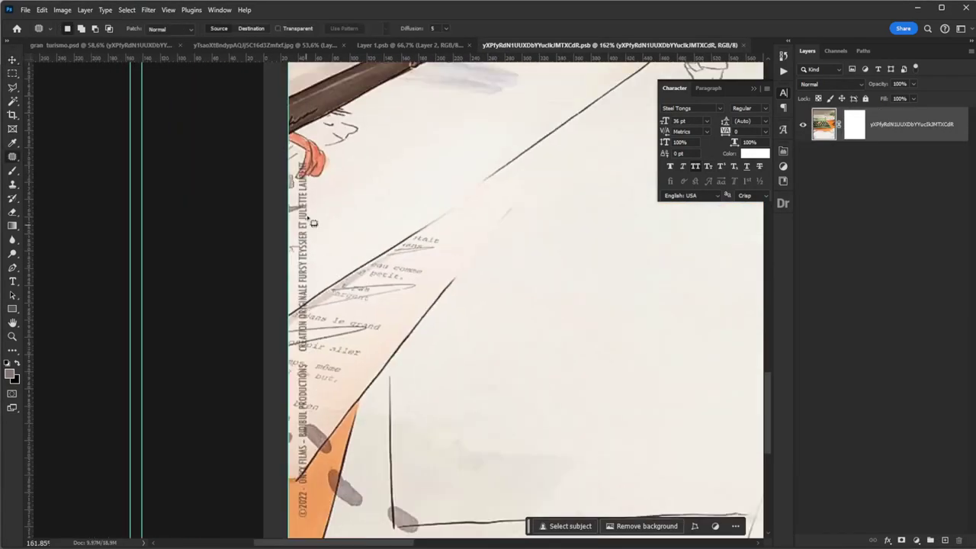
Paint out the vertical edge credit with the Remove tool, then save and close the artwork.
{"action": "right_click", "coordinate": [12, 156]}
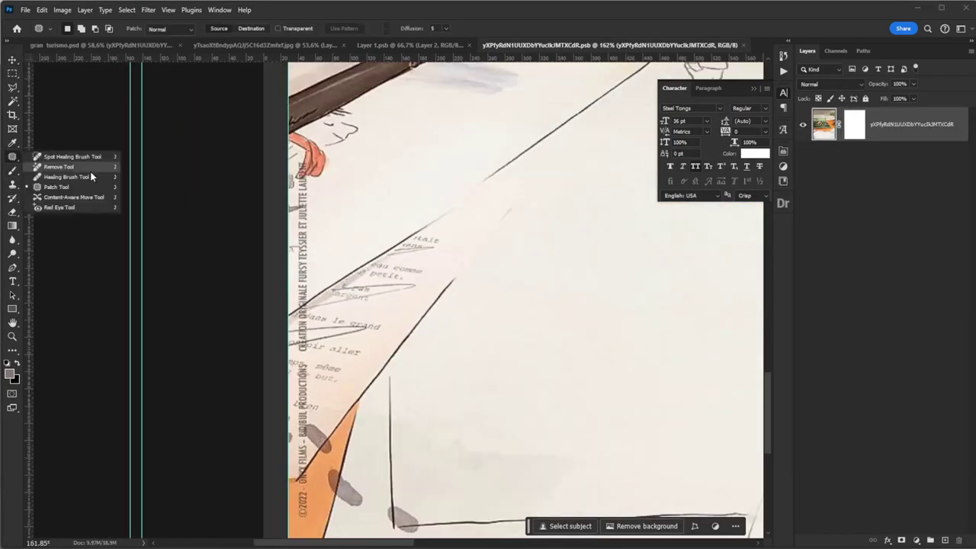
{"action": "left_click", "coordinate": [59, 166]}
{"action": "scroll", "coordinate": [302, 187], "scroll_direction": "up", "scroll_amount": 4}
{"action": "left_click_drag", "start_coordinate": [302, 153], "coordinate": [303, 195]}
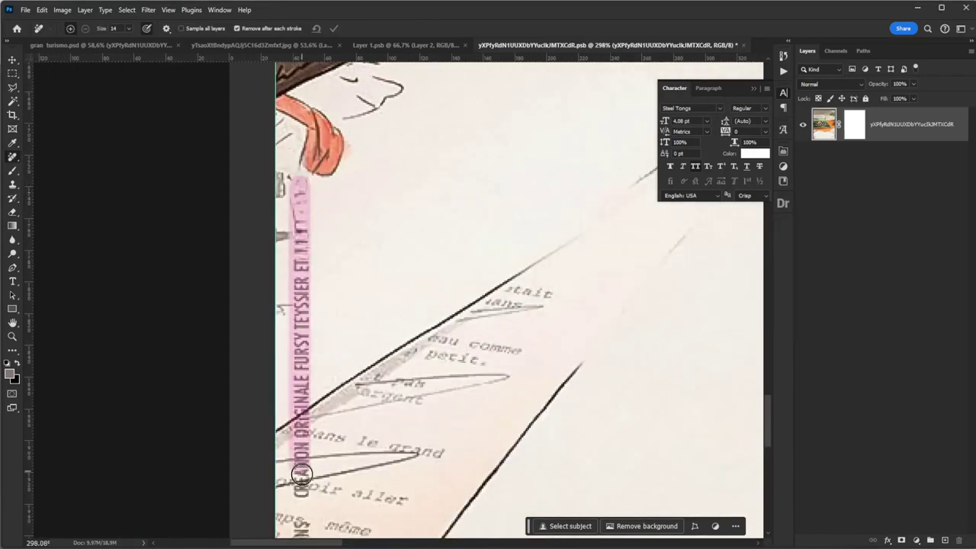
{"action": "key", "text": "ctrl+w"}
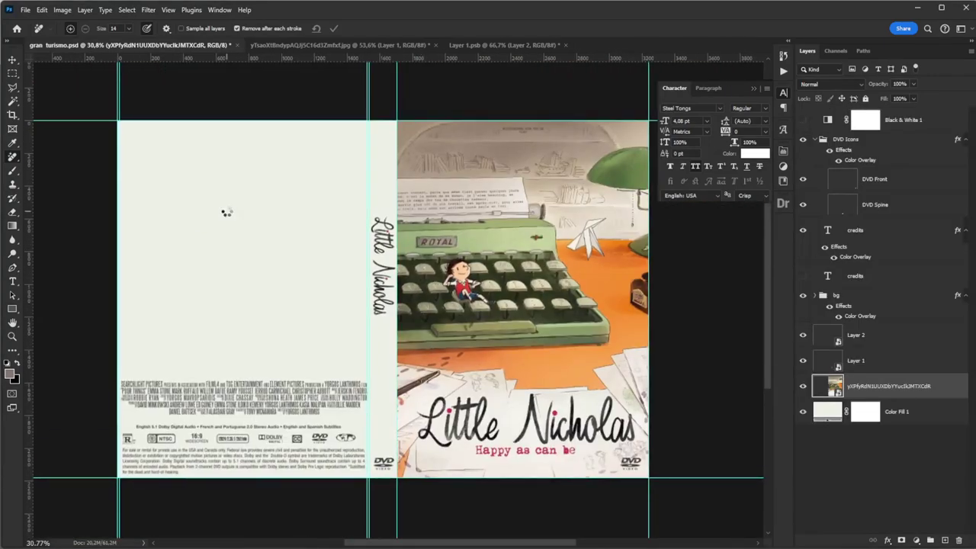
Paste the cycling street illustration and move it onto the back cover.
{"action": "key", "text": "ctrl+v"}
{"action": "key", "text": "ctrl+t"}
{"action": "left_click_drag", "start_coordinate": [311, 423], "coordinate": [294, 398]}
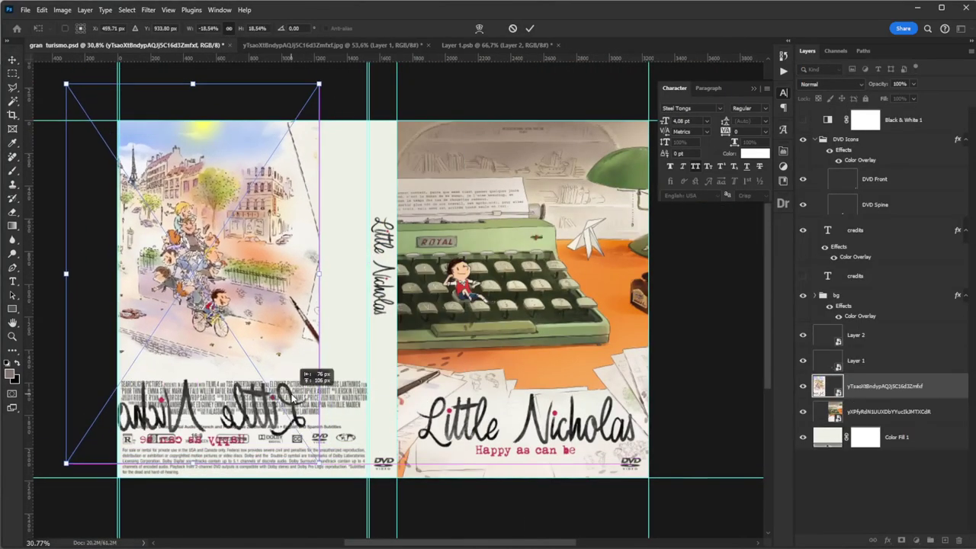
{"action": "key", "text": "Return"}
{"action": "scroll", "coordinate": [294, 398], "scroll_direction": "up", "scroll_amount": 2}
Mask the illustration, painting out its mirrored title text and upper-right paper edge with a soft brush.
{"action": "left_click", "coordinate": [931, 540]}
{"action": "key", "text": "b"}
{"action": "left_click", "coordinate": [74, 28]}
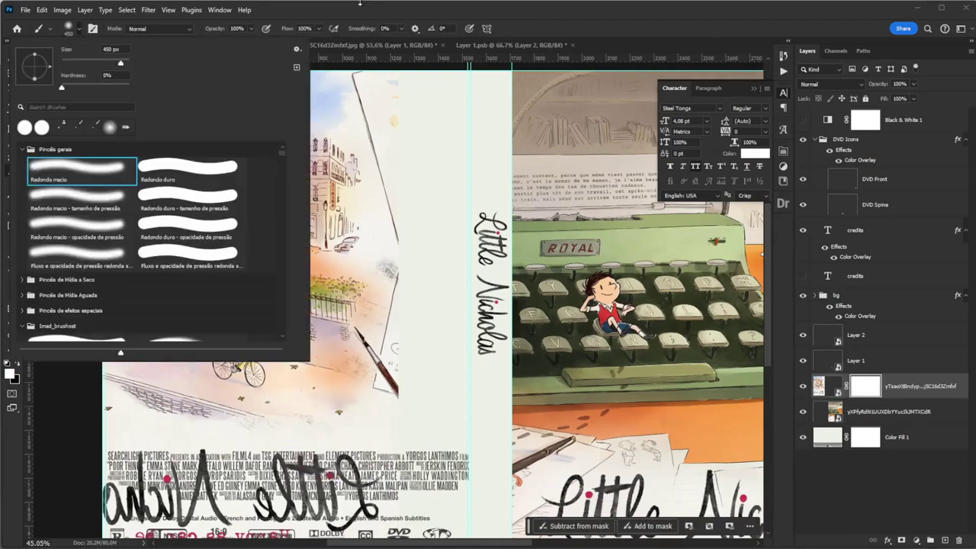
{"action": "left_click_drag", "start_coordinate": [397, 336], "coordinate": [92, 336]}
{"action": "left_click_drag", "start_coordinate": [411, 93], "coordinate": [411, 223]}
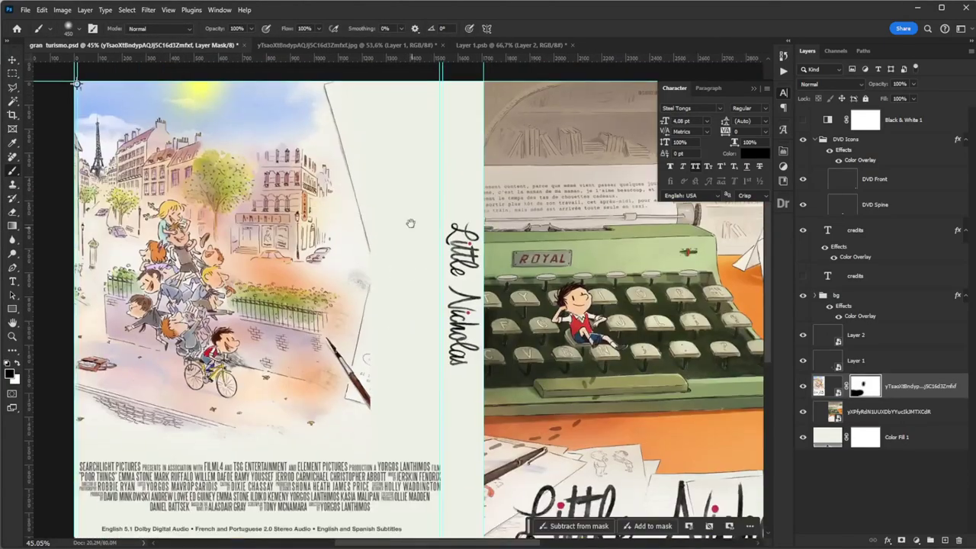
{"action": "left_click_drag", "start_coordinate": [347, 92], "coordinate": [407, 237]}
{"action": "scroll", "coordinate": [378, 402], "scroll_direction": "up", "scroll_amount": 3}
{"action": "scroll", "coordinate": [322, 348], "scroll_direction": "up", "scroll_amount": 1}
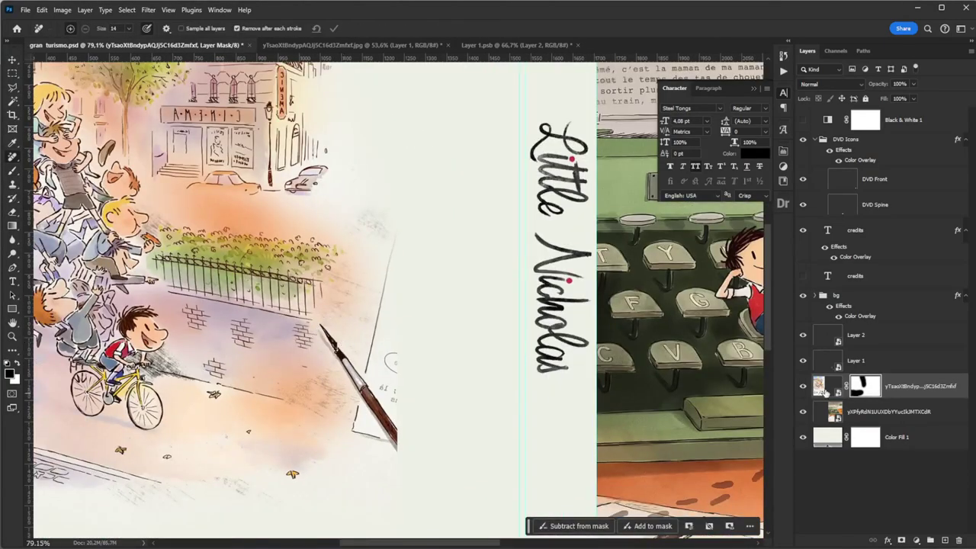
Erase the drawn paintbrush from the illustration with the Remove Tool.
{"action": "key", "text": "j"}
{"action": "right_click", "coordinate": [15, 158]}
{"action": "left_click", "coordinate": [59, 166]}
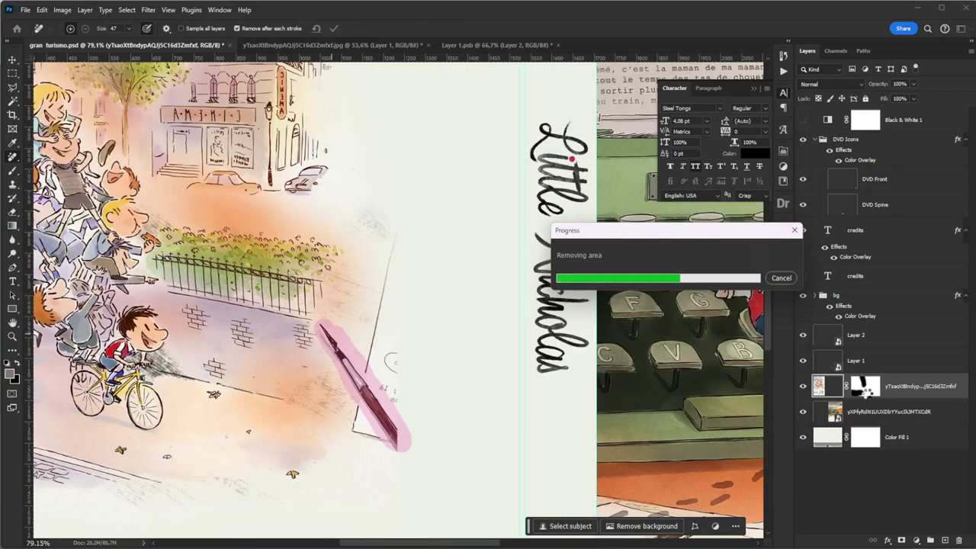
{"action": "scroll", "coordinate": [424, 322], "scroll_direction": "down", "scroll_amount": 3}
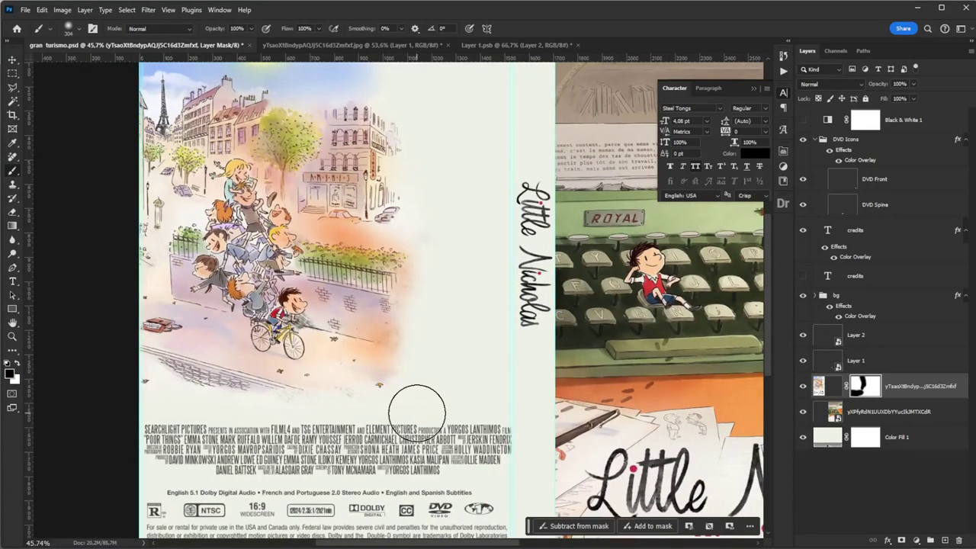
{"action": "scroll", "coordinate": [355, 407], "scroll_direction": "down", "scroll_amount": 5}
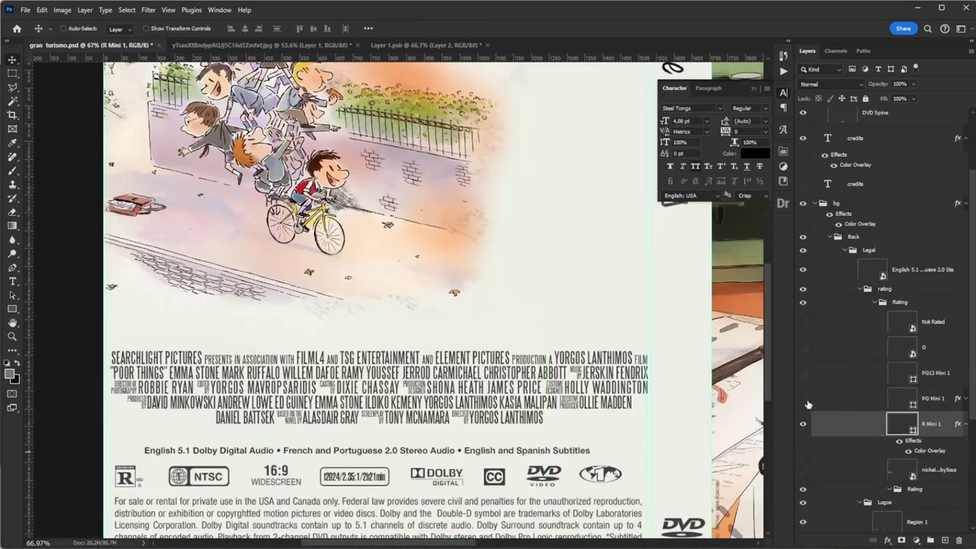
Apply 0 tracking to the back-cover credits text.
{"action": "scroll", "coordinate": [410, 539], "scroll_direction": "up", "scroll_amount": 3}
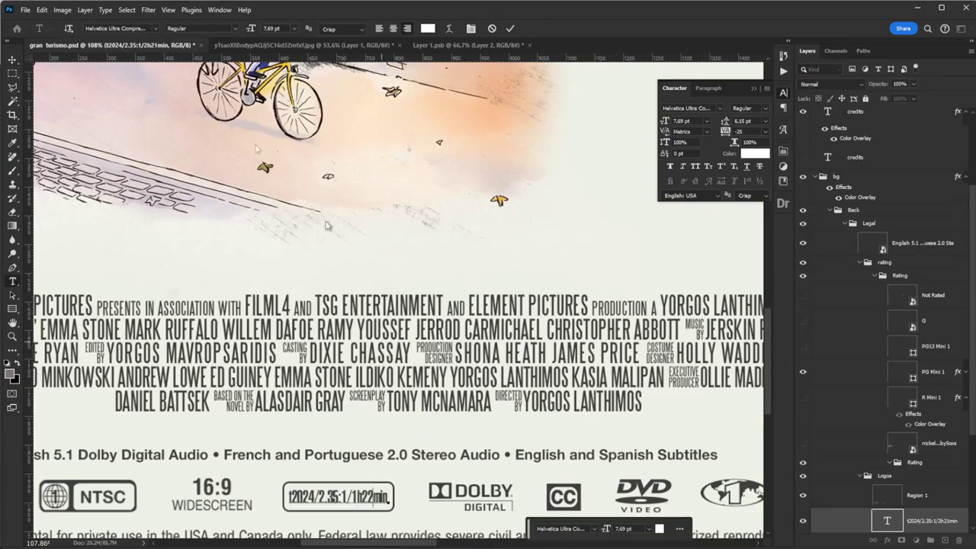
{"action": "scroll", "coordinate": [326, 225], "scroll_direction": "down", "scroll_amount": 3}
{"action": "double_click", "coordinate": [828, 111]}
{"action": "type", "text": "0"}
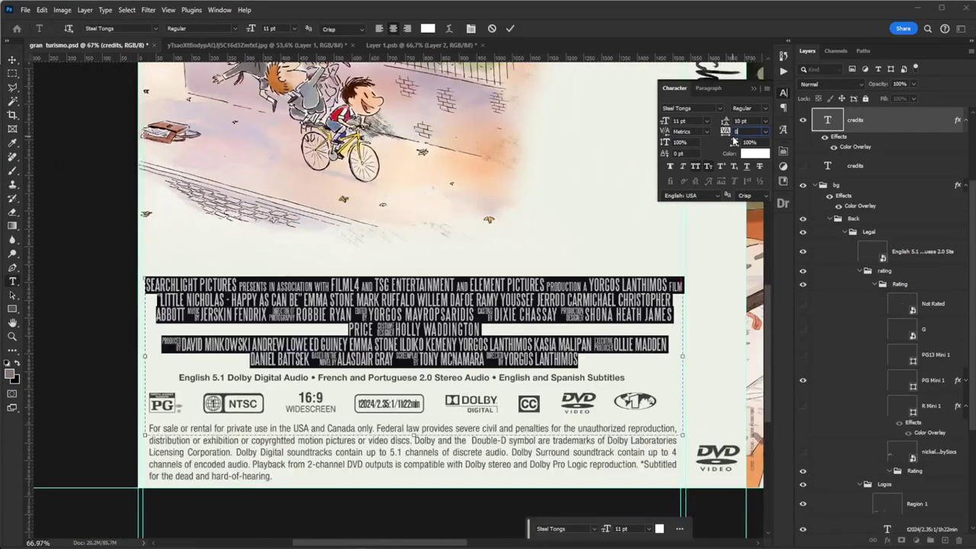
{"action": "key", "text": "Return"}
{"action": "key", "text": "v"}
Replace the credits' cast, crew, producer and director names with the Little Nicholas credits, ending on DIRECTED BY.
{"action": "scroll", "coordinate": [296, 308], "scroll_direction": "up", "scroll_amount": 1}
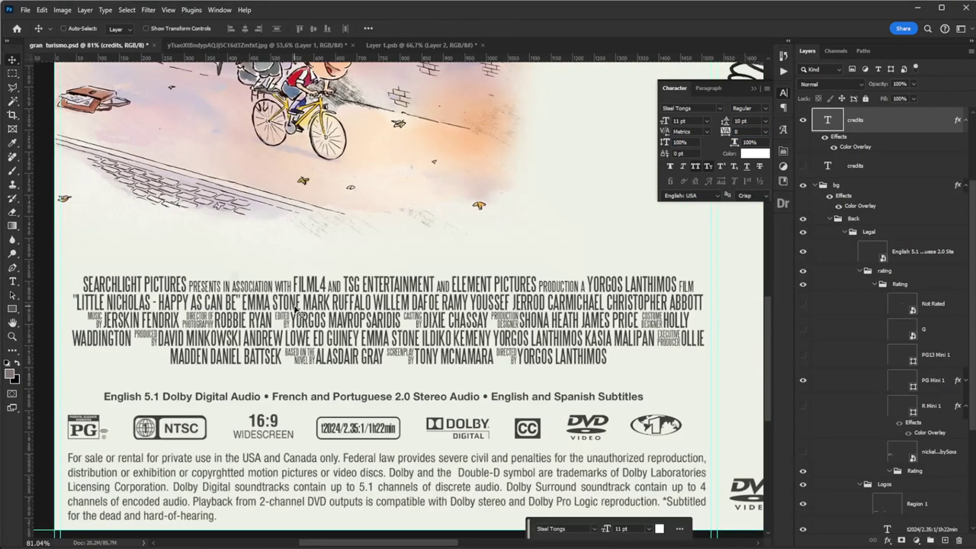
{"action": "left_click_drag", "start_coordinate": [267, 303], "coordinate": [684, 302]}
{"action": "key", "text": "ctrl+v"}
{"action": "mouse_move", "coordinate": [158, 356]}
{"action": "left_mouse_down"}
{"action": "mouse_move", "coordinate": [654, 356]}
{"action": "mouse_move", "coordinate": [245, 374]}
{"action": "mouse_move", "coordinate": [581, 374]}
{"action": "left_mouse_up"}
{"action": "type", "text": "ATON SOUMACHE ADRIAN POLITOWSKI PASCAL LE NOTRE LILIAN ECHE CHRISTEL HENON CEDRIC PILOT"}
{"action": "type", "text": "E"}
{"action": "type", "text": "NADIA KHAMLICHI MARTIN METZ"}
{"action": "key", "text": "ctrl+v"}
{"action": "left_click_drag", "start_coordinate": [119, 338], "coordinate": [133, 356]}
{"action": "key", "text": "ctrl+v"}
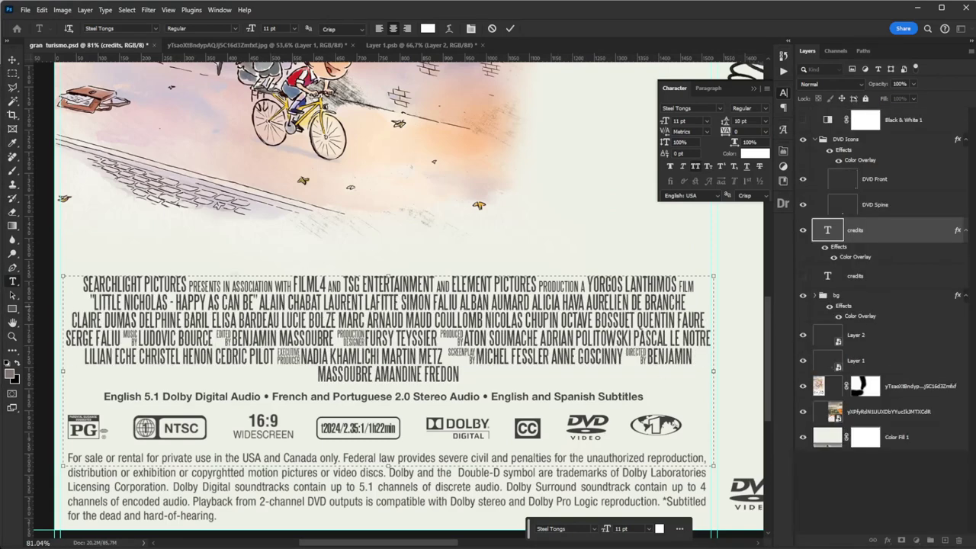
{"action": "key", "text": "Return"}
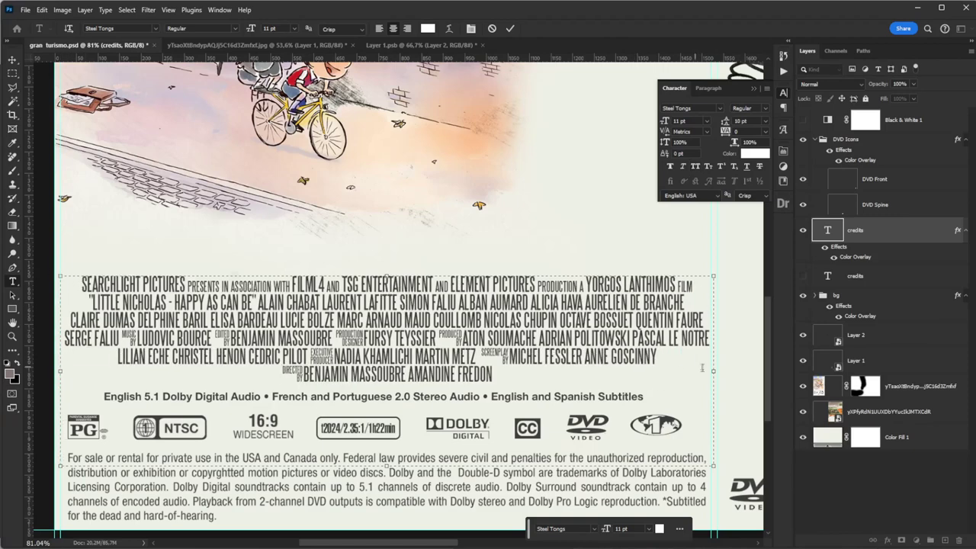
Set tracking to 0 on the first three credit lines so each spans the full width.
{"action": "triple_click", "coordinate": [130, 285]}
{"action": "type", "text": "0"}
{"action": "key", "text": "Return"}
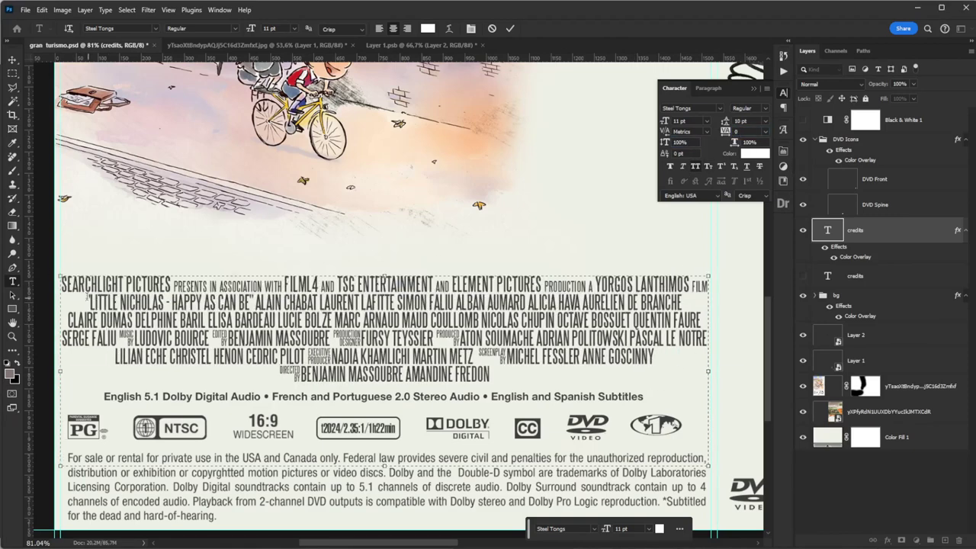
{"action": "triple_click", "coordinate": [89, 302]}
{"action": "type", "text": "20"}
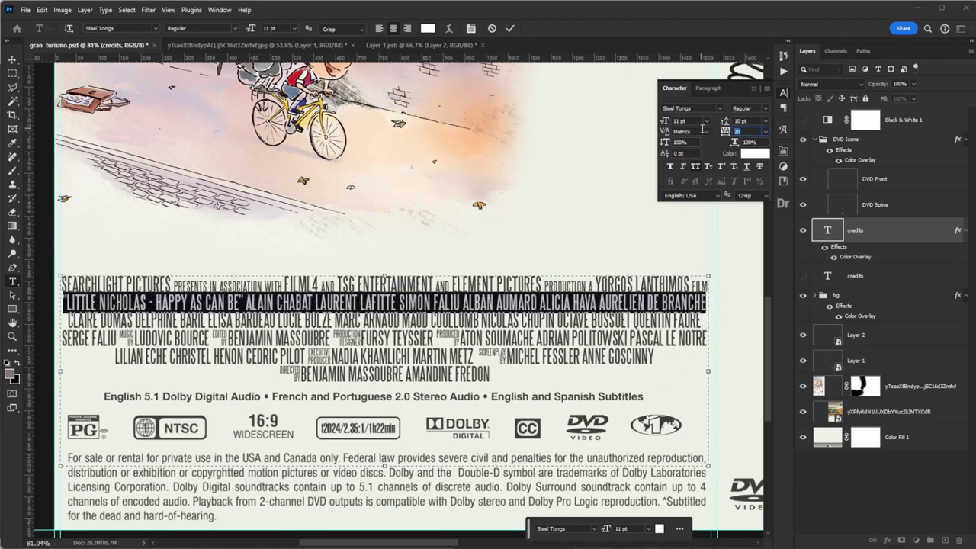
{"action": "left_click_drag", "start_coordinate": [709, 303], "coordinate": [640, 302]}
{"action": "triple_click", "coordinate": [76, 319]}
{"action": "type", "text": "0"}
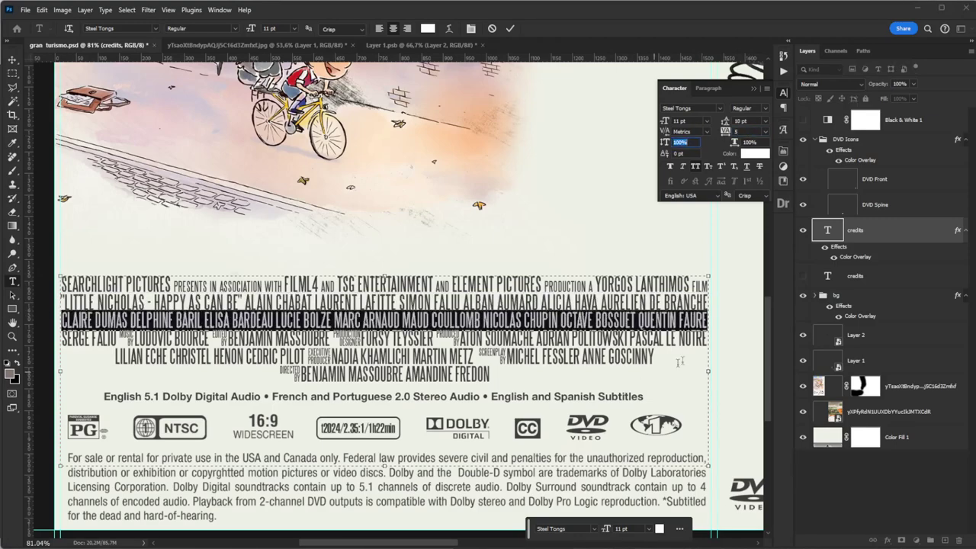
{"action": "key", "text": "Return"}
Place the boy drawing beneath the artwork, scaled to about 22%, at the spine's top.
{"action": "scroll", "coordinate": [311, 197], "scroll_direction": "down", "scroll_amount": 3}
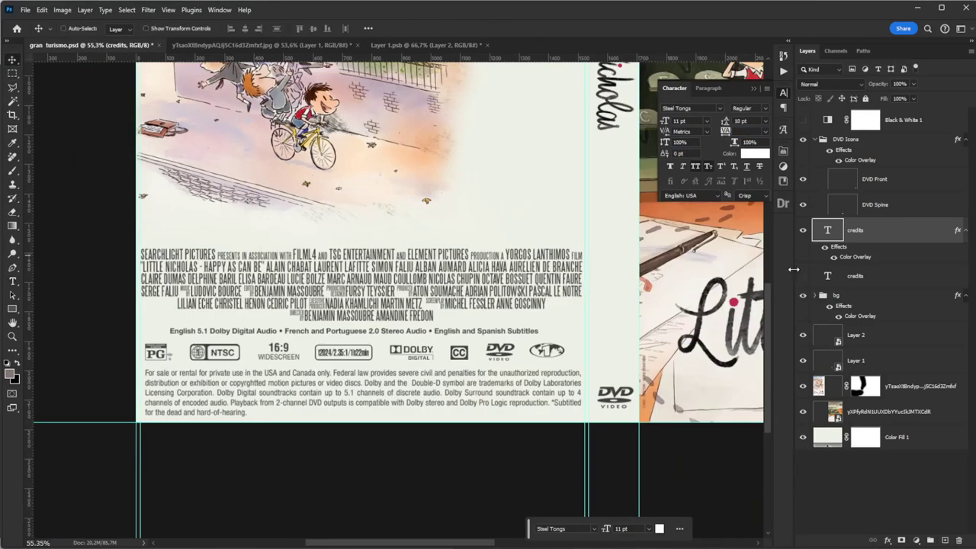
{"action": "scroll", "coordinate": [311, 196], "scroll_direction": "down", "scroll_amount": 3}
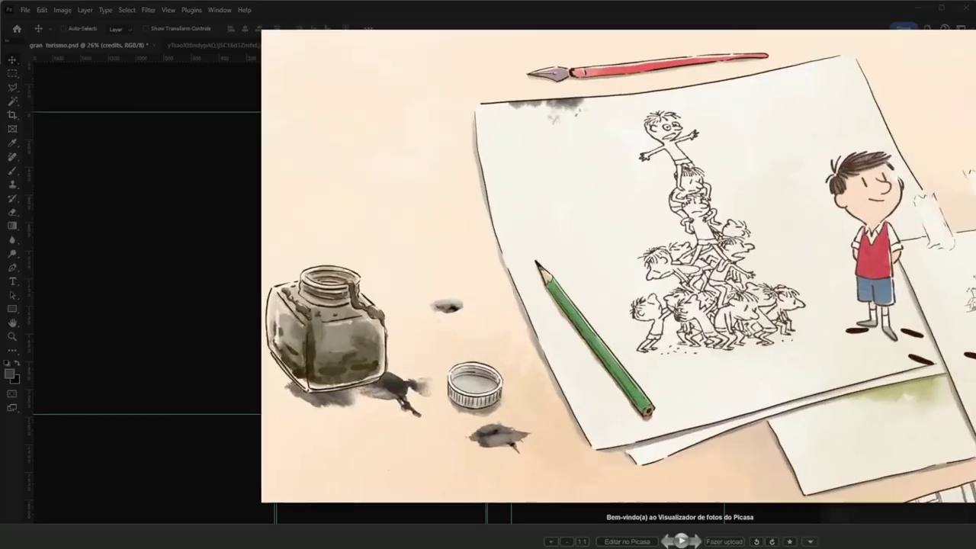
{"action": "left_click_drag", "start_coordinate": [534, 251], "coordinate": [565, 177]}
{"action": "left_click_drag", "start_coordinate": [885, 229], "coordinate": [885, 450]}
{"action": "left_click_drag", "start_coordinate": [724, 414], "coordinate": [534, 320]}
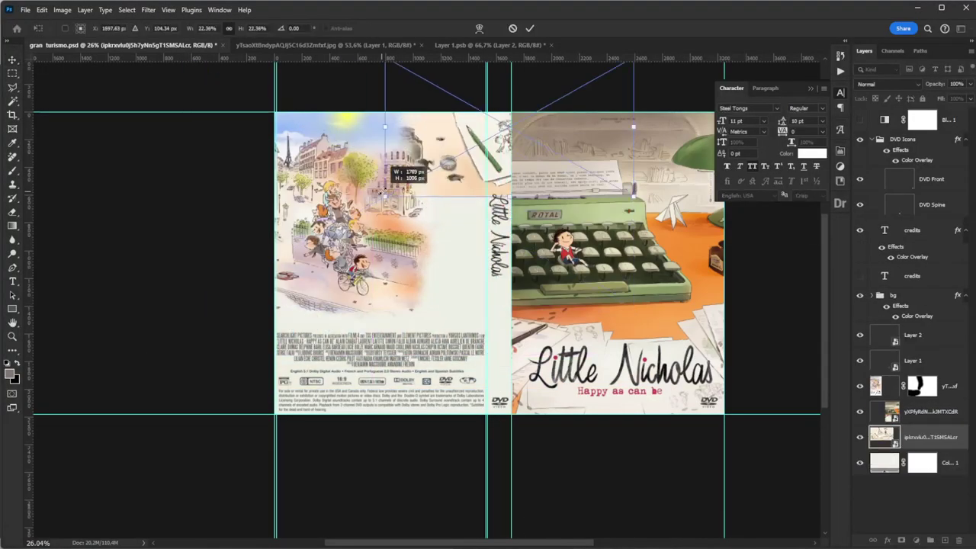
{"action": "left_click_drag", "start_coordinate": [414, 218], "coordinate": [503, 154]}
{"action": "key", "text": "Return"}
Add a layer mask to the boy drawing for brush painting.
{"action": "left_click", "coordinate": [901, 539]}
{"action": "key", "text": "b"}
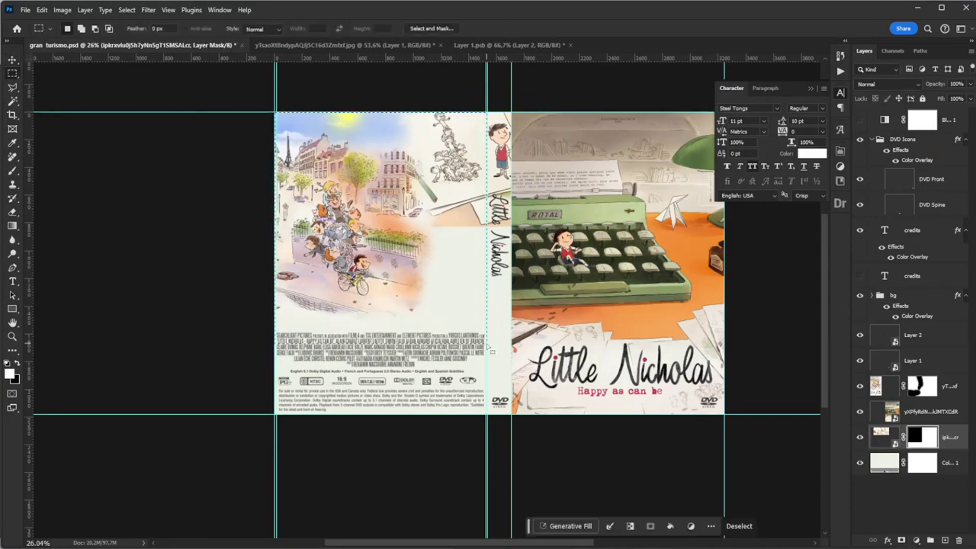
{"action": "scroll", "coordinate": [503, 280], "scroll_direction": "up", "scroll_amount": 3}
{"action": "scroll", "coordinate": [502, 281], "scroll_direction": "down", "scroll_amount": 2}
{"action": "scroll", "coordinate": [605, 344], "scroll_direction": "up", "scroll_amount": 5}
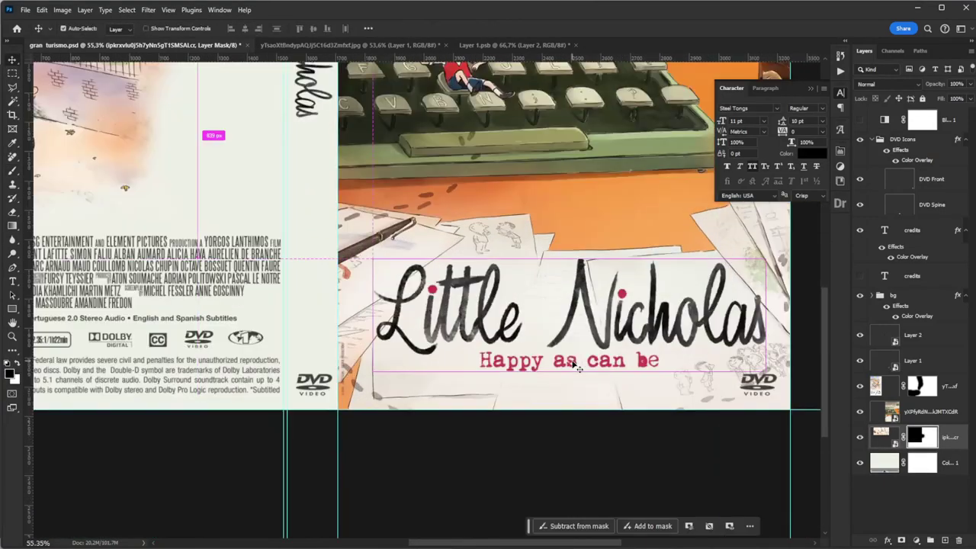
Outline the Happy as can be tagline with the Patch tool and bring up its commands.
{"action": "key", "text": "j"}
{"action": "left_click_drag", "start_coordinate": [13, 160], "coordinate": [61, 191]}
{"action": "scroll", "coordinate": [457, 305], "scroll_direction": "right", "scroll_amount": 3}
{"action": "left_click_drag", "start_coordinate": [616, 419], "coordinate": [630, 416]}
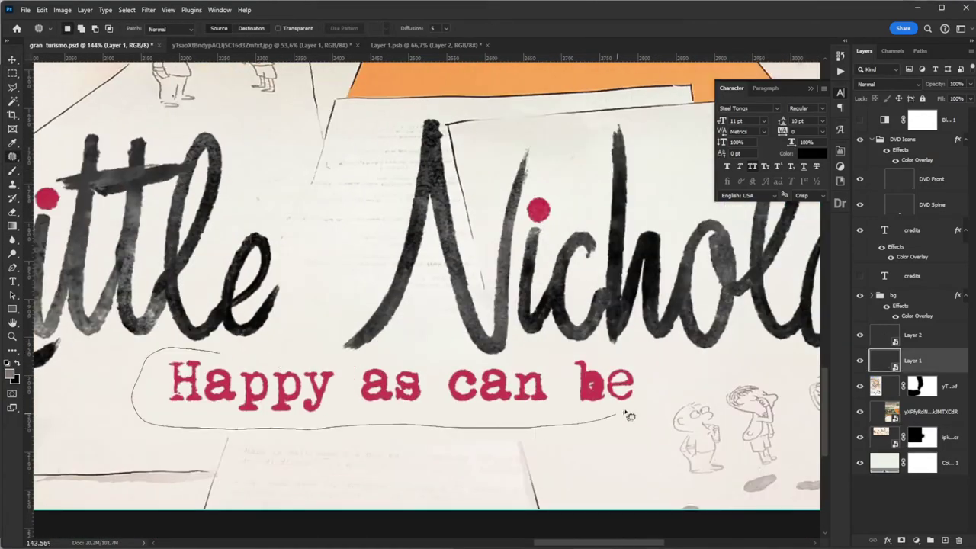
{"action": "scroll", "coordinate": [429, 370], "scroll_direction": "down", "scroll_amount": 5}
{"action": "right_click", "coordinate": [327, 272]}
Copy the Happy as can be tagline onto its own layer and move it onto the spine.
{"action": "left_click", "coordinate": [359, 344]}
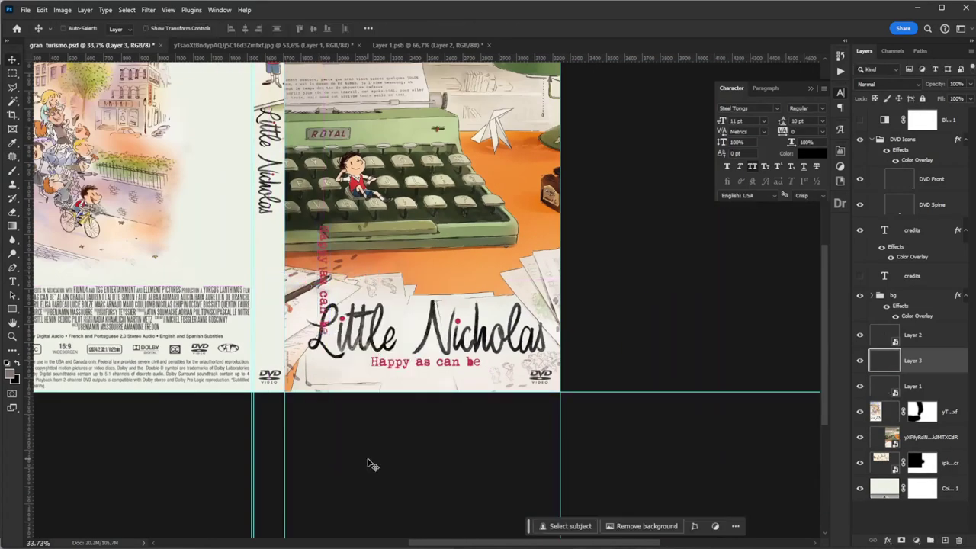
{"action": "left_click_drag", "start_coordinate": [371, 463], "coordinate": [394, 321]}
{"action": "scroll", "coordinate": [384, 344], "scroll_direction": "down", "scroll_amount": 3}
{"action": "scroll", "coordinate": [402, 430], "scroll_direction": "up", "scroll_amount": 2}
Convert the back-cover illustration to a Smart Object, shrink it, and give the frame a dark overlay.
{"action": "left_click", "coordinate": [942, 412]}
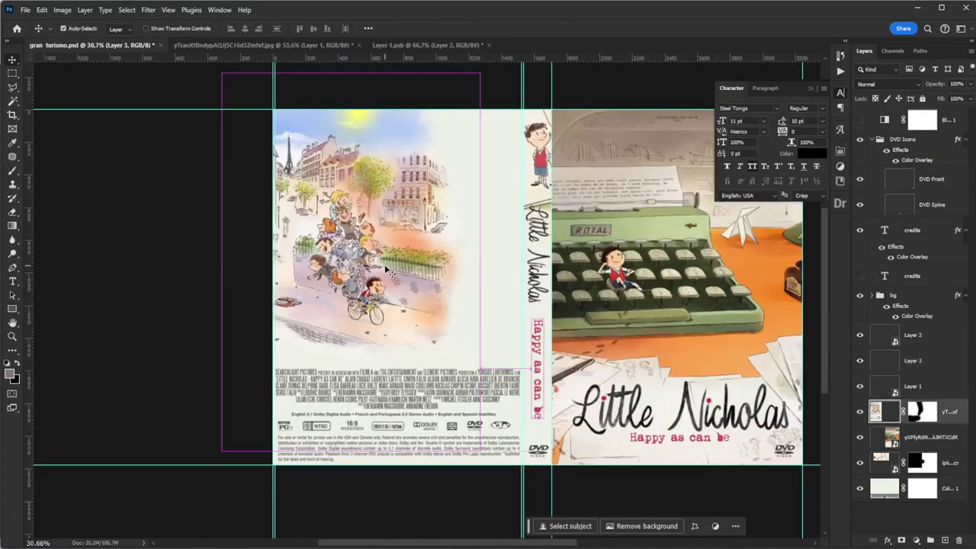
{"action": "right_click", "coordinate": [955, 412]}
{"action": "left_click", "coordinate": [967, 260]}
{"action": "key", "text": "ctrl+t"}
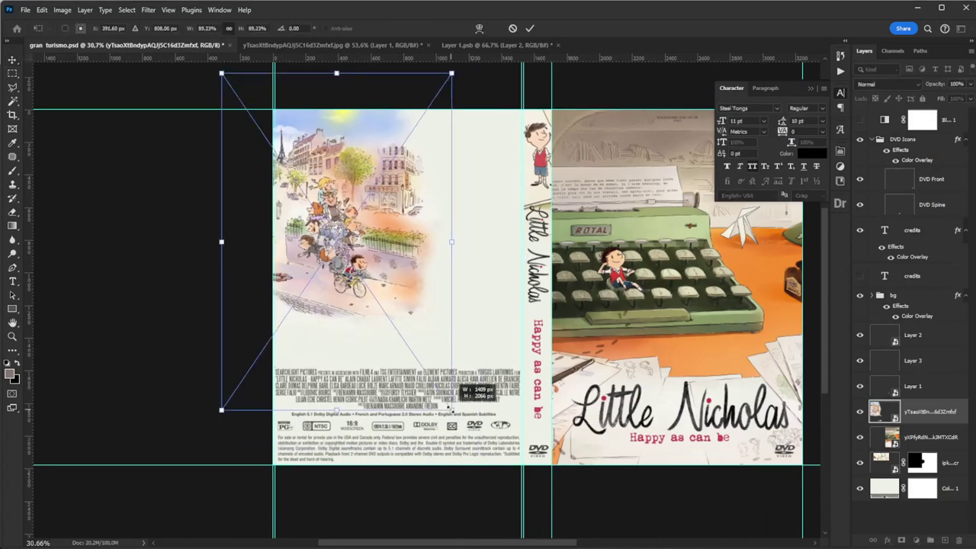
{"action": "left_click_drag", "start_coordinate": [449, 456], "coordinate": [445, 363]}
{"action": "key", "text": "Return"}
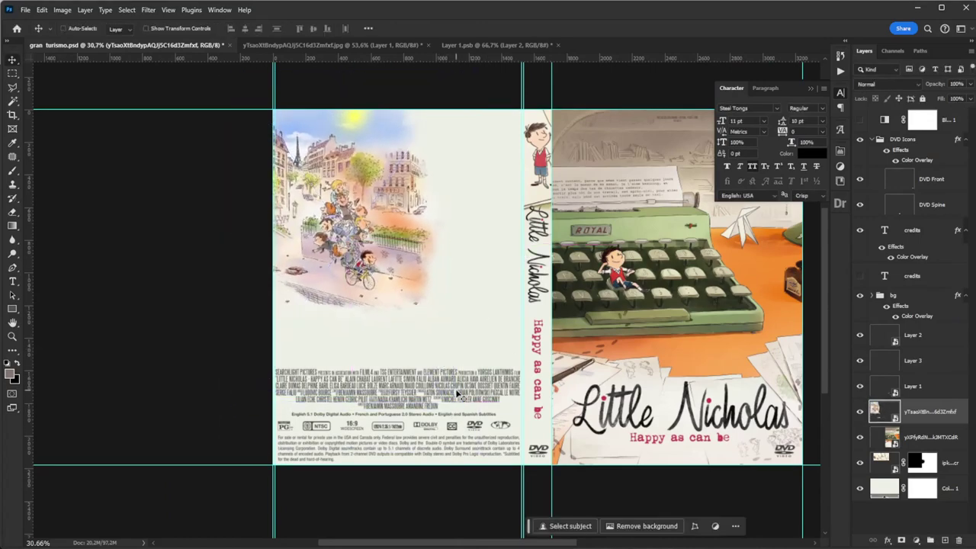
{"action": "double_click", "coordinate": [953, 411]}
Commit the panel frame's placement on the back cover.
{"action": "key", "text": "Return"}
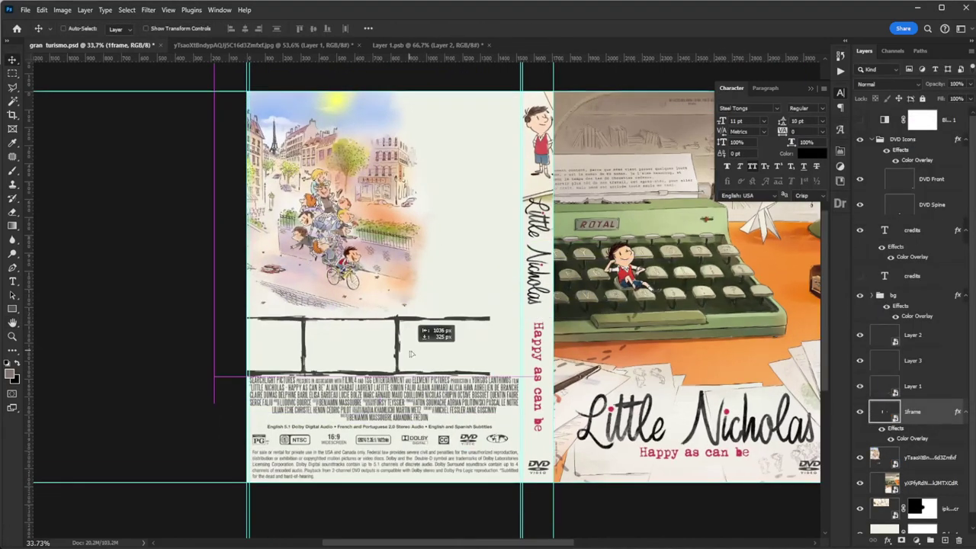
{"action": "scroll", "coordinate": [425, 340], "scroll_direction": "up", "scroll_amount": 3}
{"action": "key", "text": "ctrl+t"}
{"action": "key", "text": "Return"}
{"action": "scroll", "coordinate": [364, 335], "scroll_direction": "down", "scroll_amount": 3}
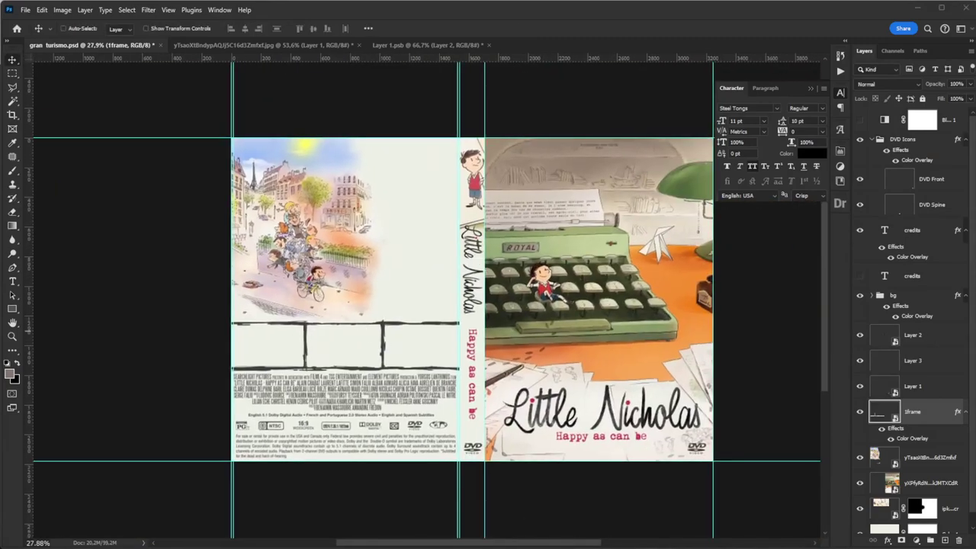
Paste the café scene and position it over the frame panels.
{"action": "key", "text": "ctrl+v"}
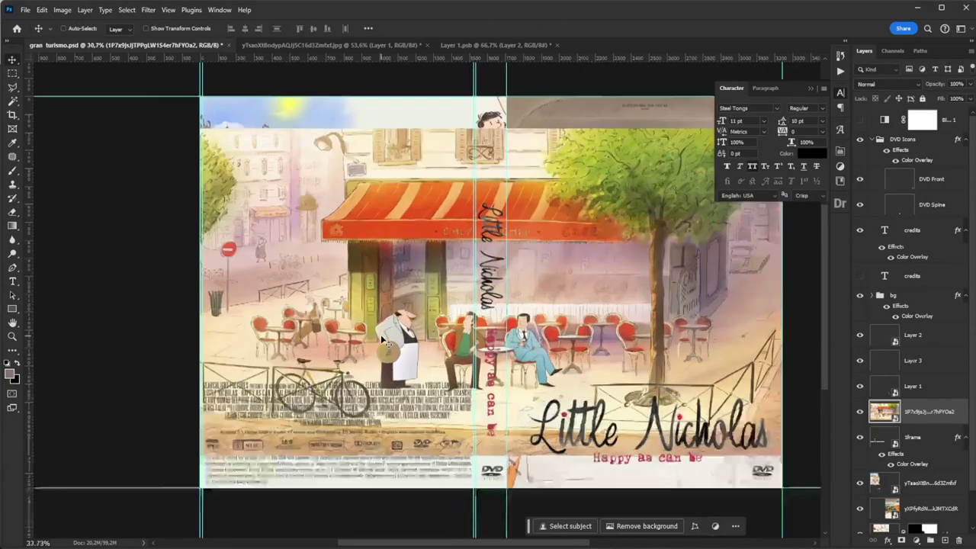
{"action": "scroll", "coordinate": [385, 342], "scroll_direction": "up", "scroll_amount": 2}
{"action": "mouse_move", "coordinate": [629, 425]}
{"action": "left_mouse_down"}
{"action": "mouse_move", "coordinate": [510, 369]}
{"action": "mouse_move", "coordinate": [487, 339]}
{"action": "left_mouse_up"}
{"action": "scroll", "coordinate": [594, 306], "scroll_direction": "up", "scroll_amount": 1}
Delete the café scene areas spilling outside its panel using rectangular selections.
{"action": "key", "text": "m"}
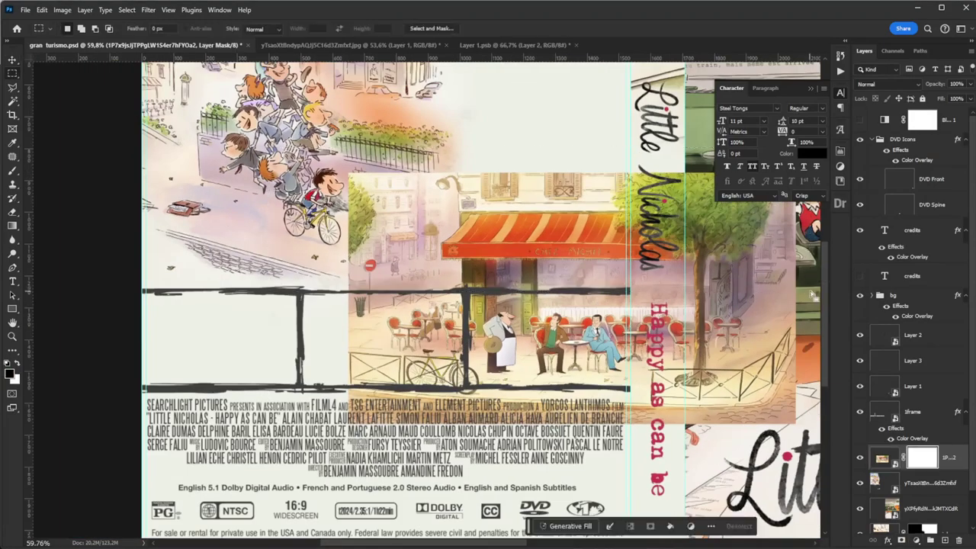
{"action": "left_click_drag", "start_coordinate": [348, 172], "coordinate": [808, 294]}
{"action": "key", "text": "Delete"}
{"action": "left_click_drag", "start_coordinate": [348, 294], "coordinate": [466, 430]}
{"action": "key", "text": "Delete"}
{"action": "mouse_move", "coordinate": [516, 431]}
{"action": "left_mouse_down"}
{"action": "mouse_move", "coordinate": [794, 395]}
{"action": "mouse_move", "coordinate": [796, 385]}
{"action": "left_mouse_up"}
{"action": "key", "text": "Delete"}
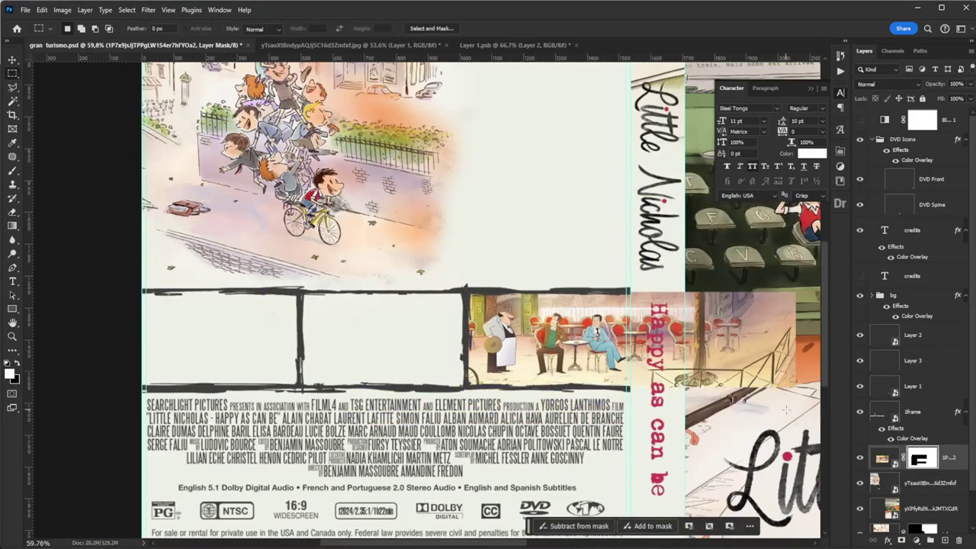
{"action": "left_click_drag", "start_coordinate": [818, 420], "coordinate": [633, 248]}
{"action": "key", "text": "Delete"}
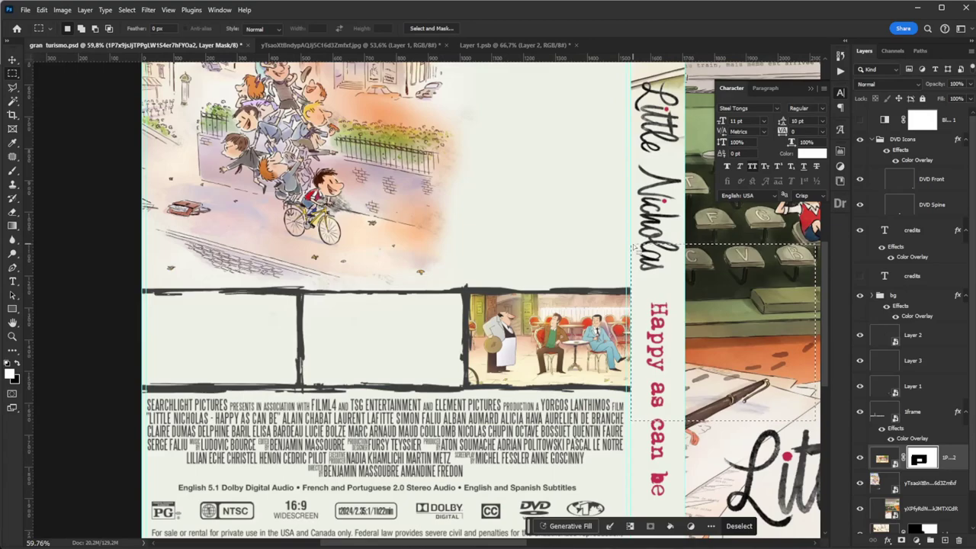
Commit the office scene's placement, duplicate it, and move the copy above the frame layer.
{"action": "scroll", "coordinate": [218, 305], "scroll_direction": "down", "scroll_amount": 2}
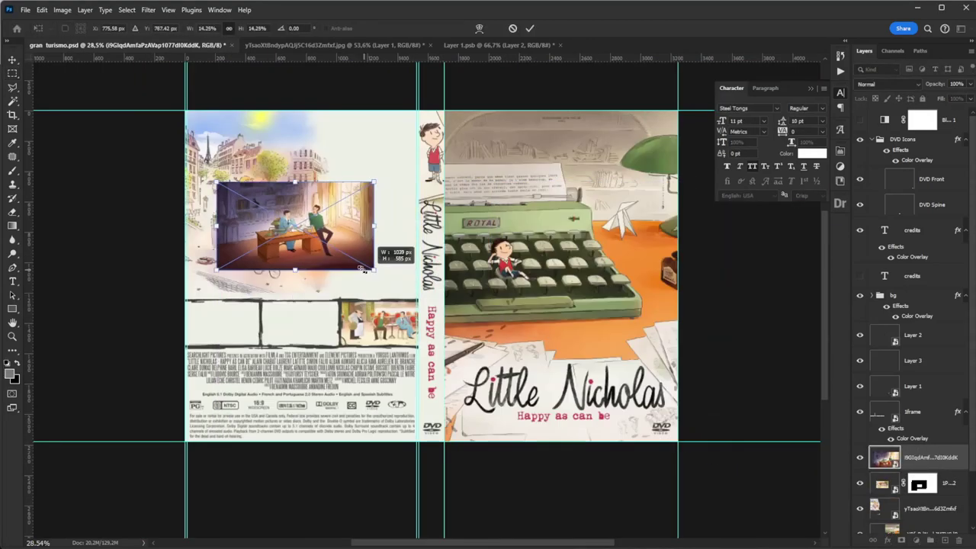
{"action": "scroll", "coordinate": [218, 190], "scroll_direction": "up", "scroll_amount": 3}
{"action": "scroll", "coordinate": [439, 302], "scroll_direction": "up", "scroll_amount": 1}
{"action": "key", "text": "Return"}
{"action": "scroll", "coordinate": [438, 302], "scroll_direction": "down", "scroll_amount": 1}
{"action": "key", "text": "ctrl+j"}
{"action": "key", "text": "ctrl+bracketright"}
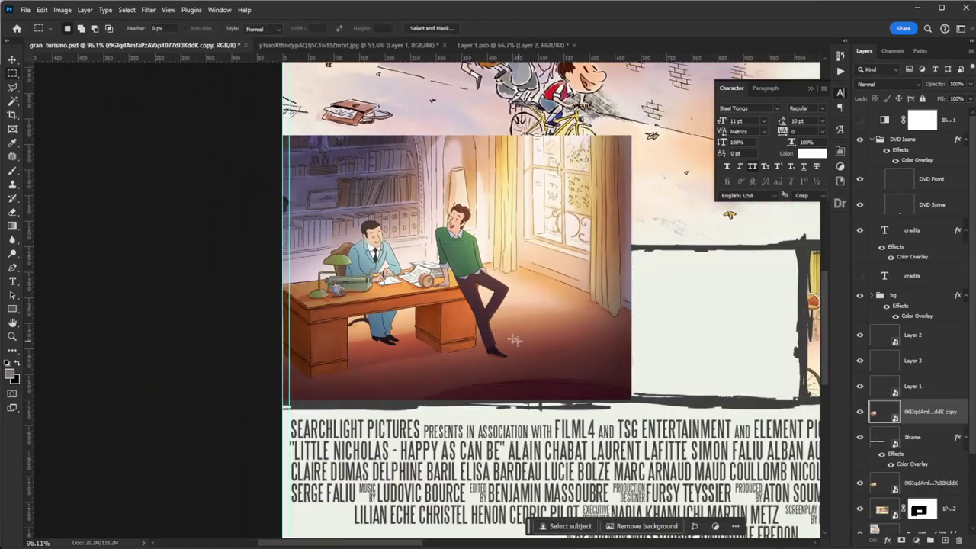
Mask the office copy and build an expanded Magic Wand selection around the frame bar.
{"action": "key", "text": "w"}
{"action": "left_click", "coordinate": [902, 539]}
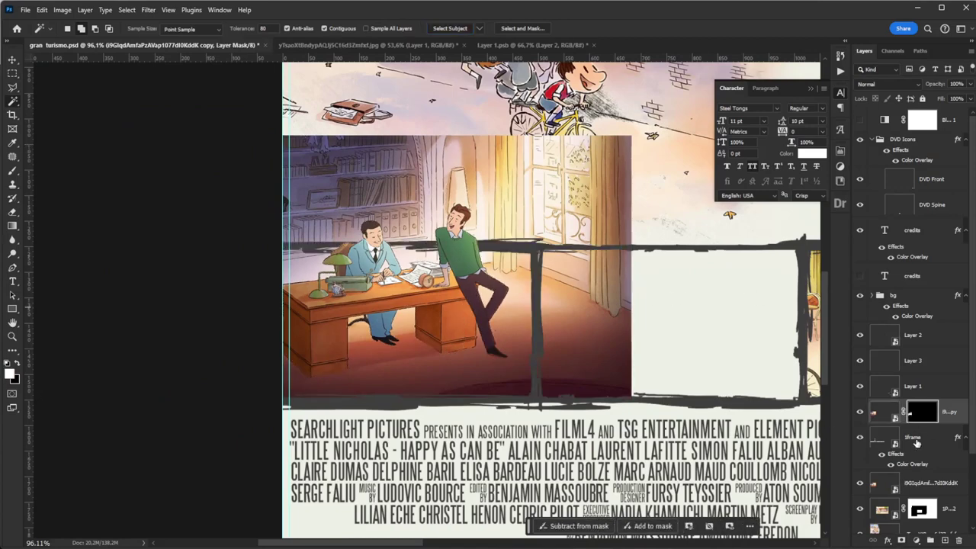
{"action": "left_click", "coordinate": [913, 437]}
{"action": "key", "text": "Escape"}
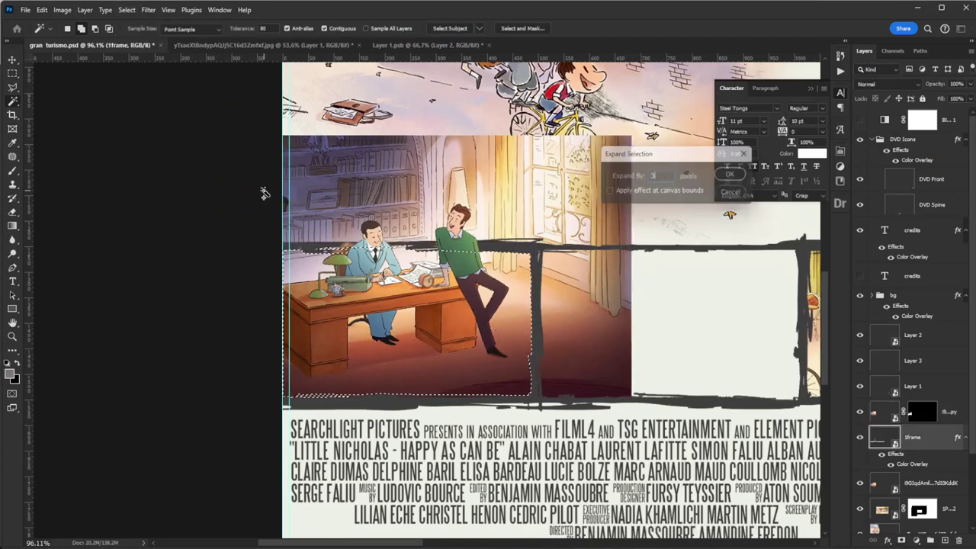
{"action": "left_click", "coordinate": [930, 482]}
{"action": "left_click", "coordinate": [127, 9]}
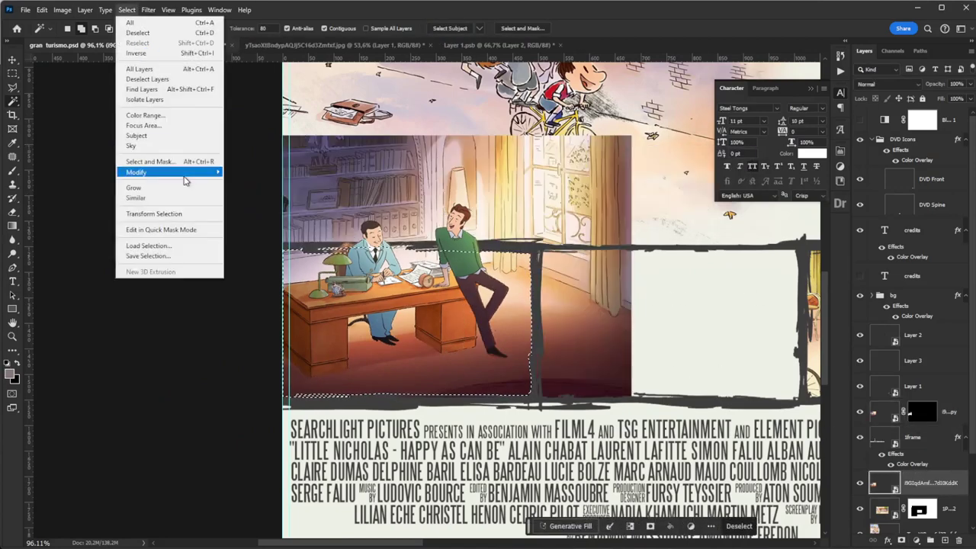
{"action": "left_click", "coordinate": [247, 192]}
{"action": "key", "text": "Return"}
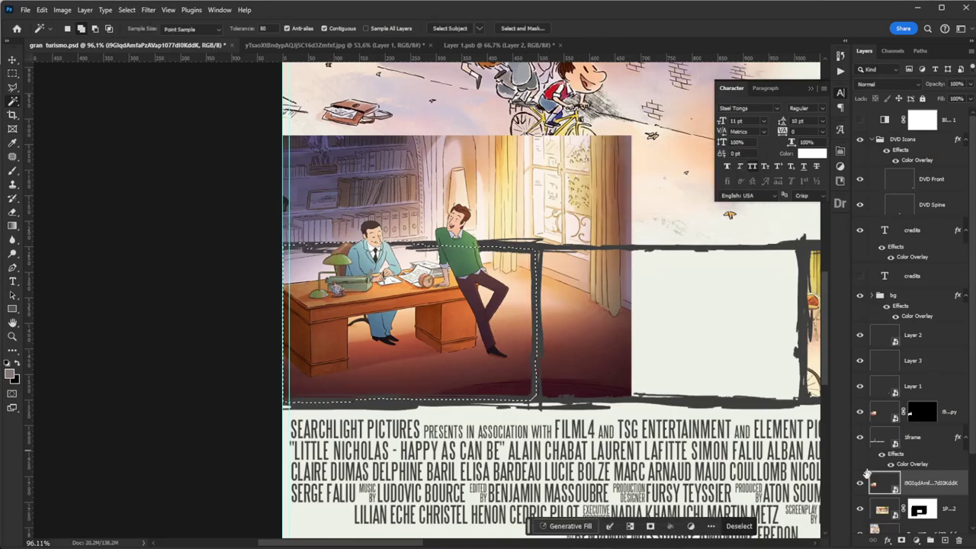
Paint the office copy's mask with a fine black brush to hide cream pixels around the face.
{"action": "left_click", "coordinate": [922, 412]}
{"action": "key", "text": "b"}
{"action": "scroll", "coordinate": [368, 186], "scroll_direction": "up", "scroll_amount": 10}
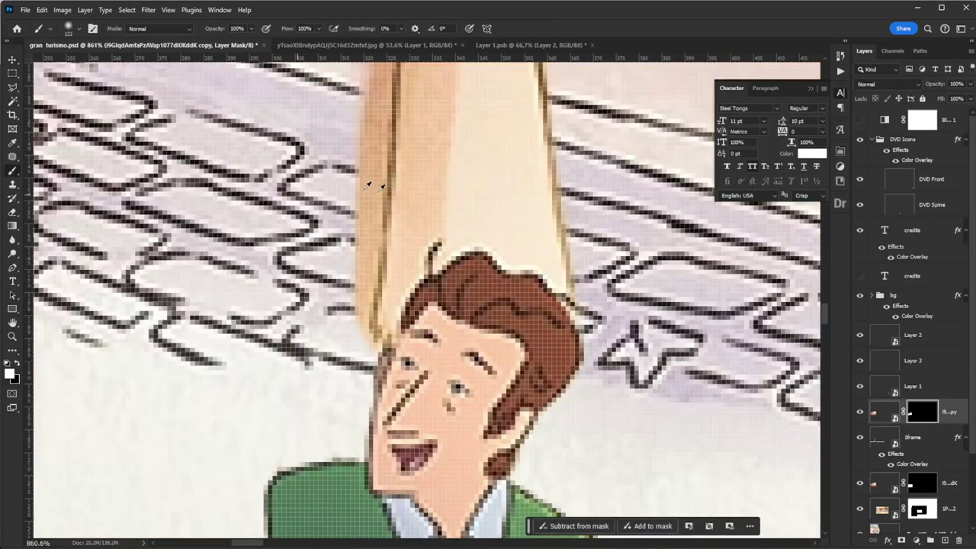
{"action": "right_click", "coordinate": [367, 185]}
{"action": "key", "text": "Return"}
{"action": "key", "text": "x"}
{"action": "scroll", "coordinate": [305, 251], "scroll_direction": "up", "scroll_amount": 3}
{"action": "scroll", "coordinate": [544, 325], "scroll_direction": "up", "scroll_amount": 3}
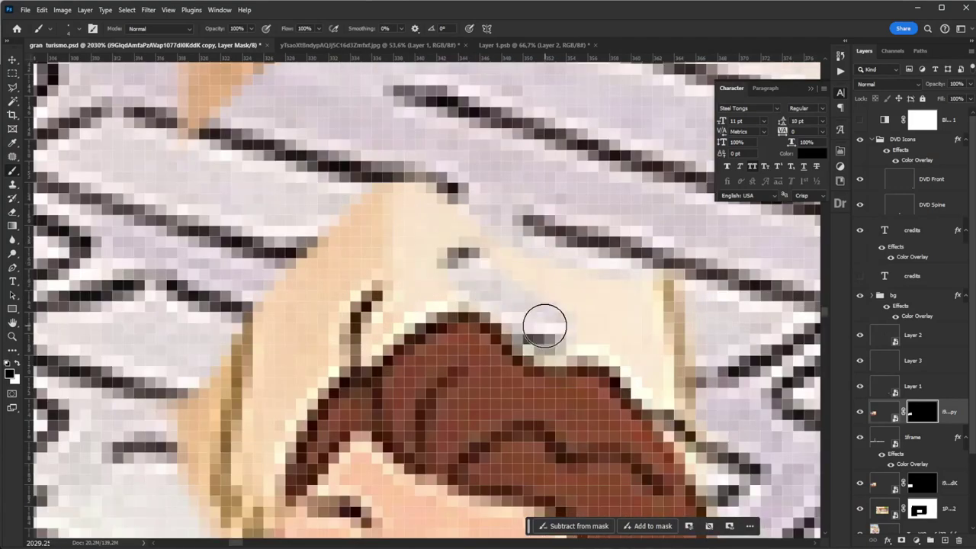
{"action": "left_click_drag", "start_coordinate": [544, 326], "coordinate": [695, 299]}
{"action": "mouse_move", "coordinate": [573, 328]}
{"action": "left_mouse_down"}
{"action": "mouse_move", "coordinate": [421, 283]}
{"action": "mouse_move", "coordinate": [337, 174]}
{"action": "mouse_move", "coordinate": [185, 277]}
{"action": "left_mouse_up"}
{"action": "scroll", "coordinate": [185, 276], "scroll_direction": "down", "scroll_amount": 3}
{"action": "scroll", "coordinate": [276, 237], "scroll_direction": "down", "scroll_amount": 3}
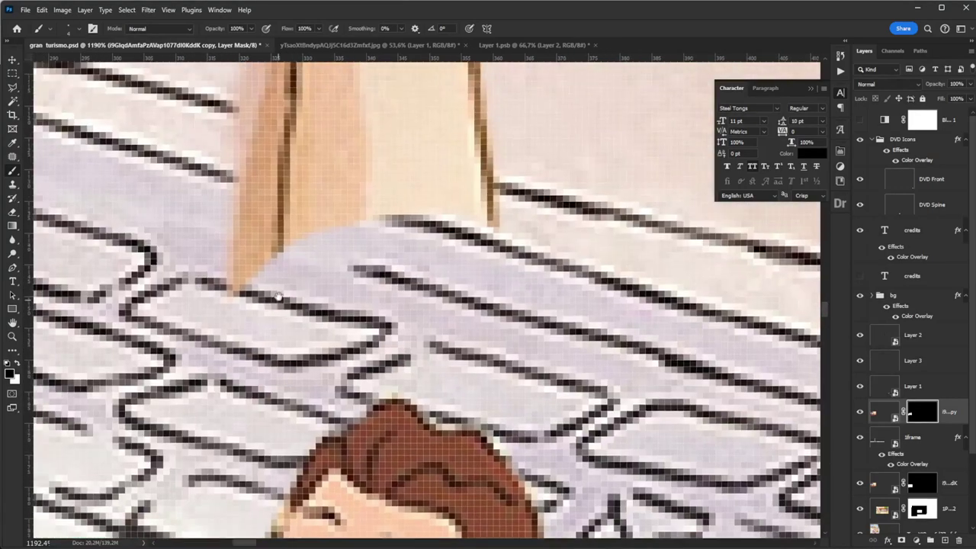
{"action": "scroll", "coordinate": [425, 130], "scroll_direction": "down", "scroll_amount": 3}
{"action": "scroll", "coordinate": [424, 130], "scroll_direction": "down", "scroll_amount": 3}
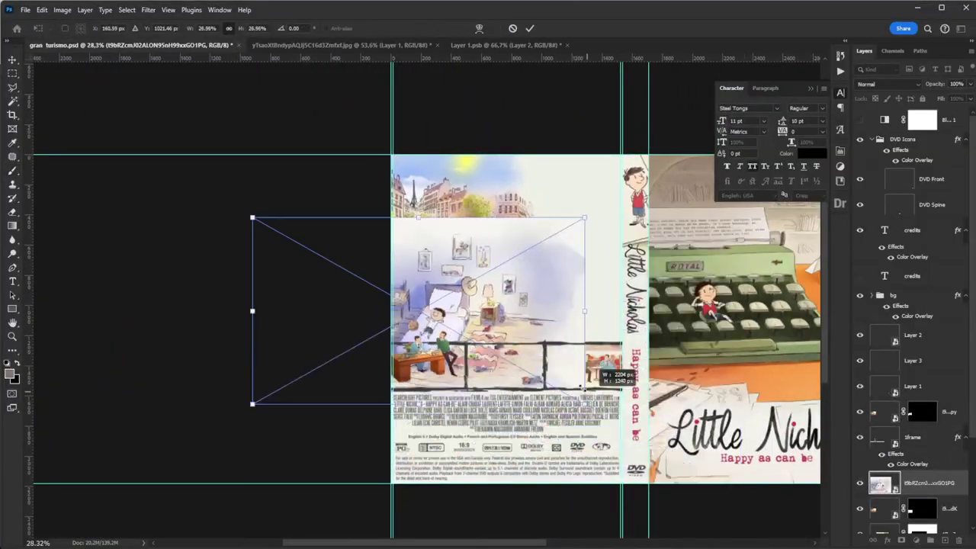
Commit the bedroom scene, duplicate it and move the copy above the frame layers.
{"action": "key", "text": "Return"}
{"action": "key", "text": "ctrl+j"}
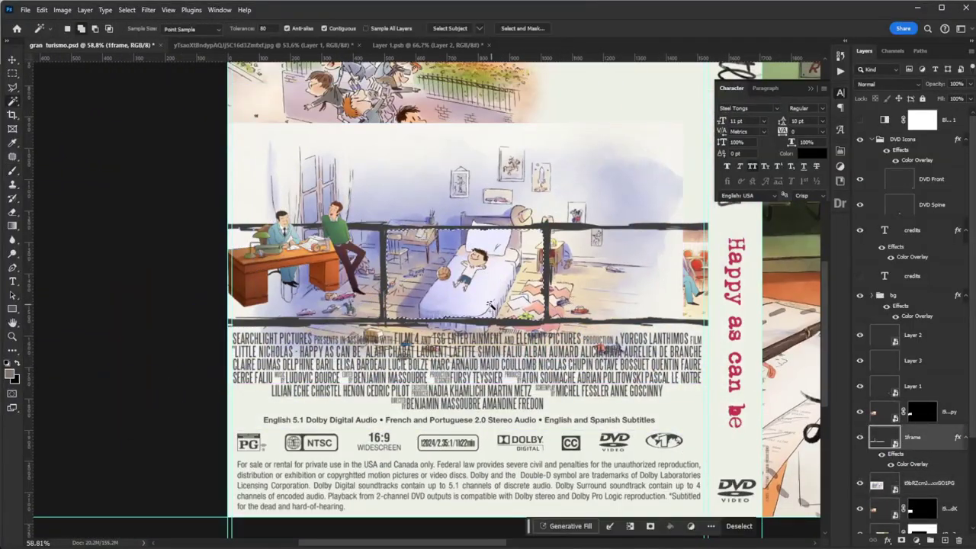
{"action": "key", "text": "ctrl+bracketright"}
{"action": "key", "text": "ctrl+bracketright"}
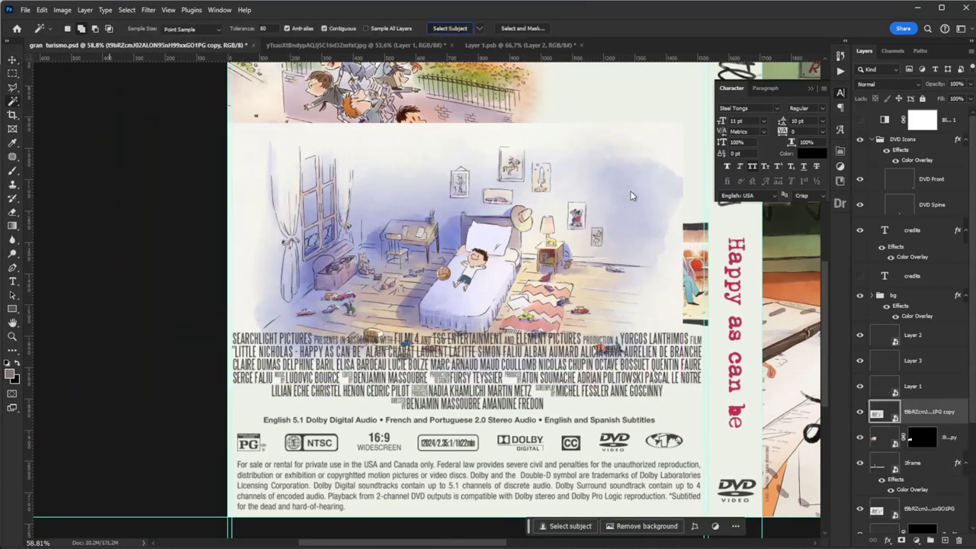
{"action": "key", "text": "j"}
{"action": "scroll", "coordinate": [516, 218], "scroll_direction": "up", "scroll_amount": 5}
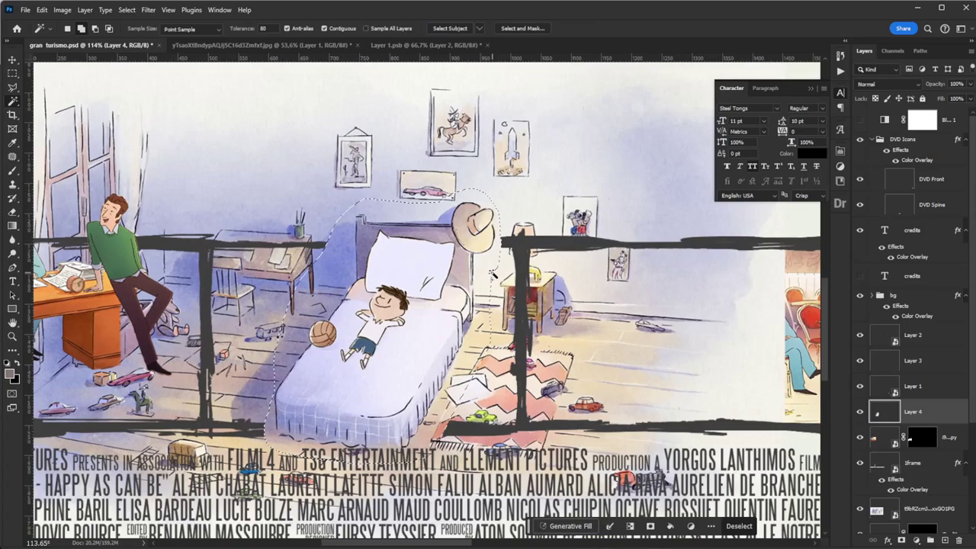
{"action": "key", "text": "ctrl+d"}
{"action": "key", "text": "m"}
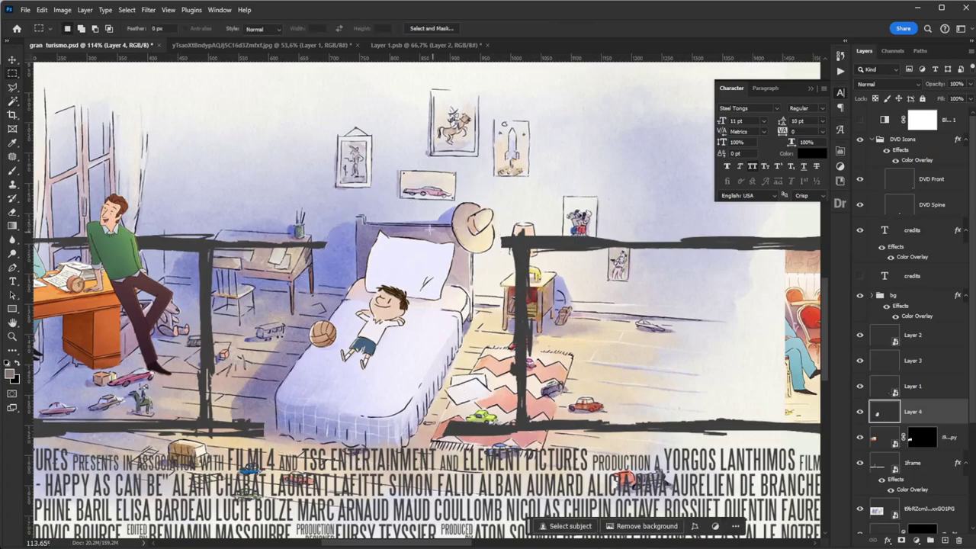
{"action": "scroll", "coordinate": [343, 212], "scroll_direction": "up", "scroll_amount": 5}
{"action": "scroll", "coordinate": [366, 244], "scroll_direction": "up", "scroll_amount": 3}
Lasso-select the bedroom scene around the bed panel's outline.
{"action": "key", "text": "l"}
{"action": "scroll", "coordinate": [302, 312], "scroll_direction": "up", "scroll_amount": 3}
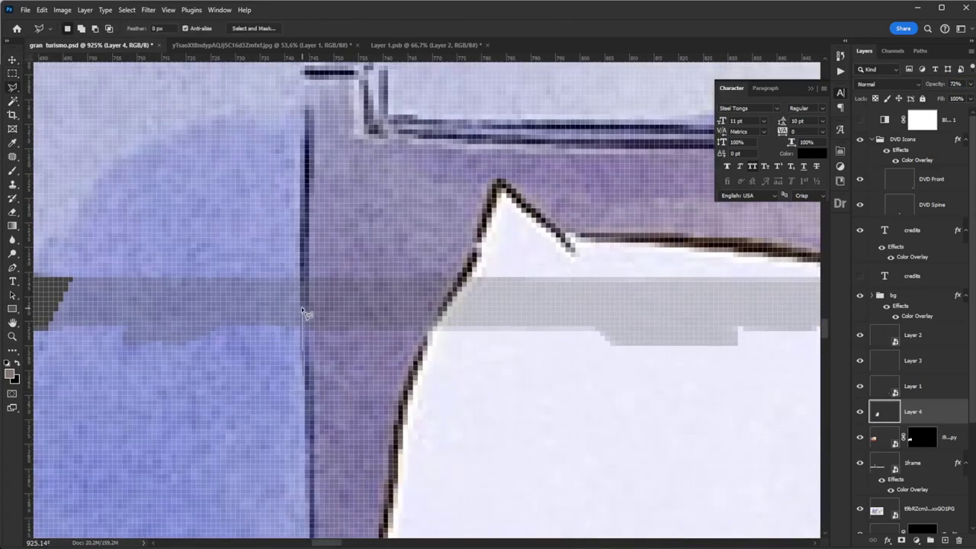
{"action": "scroll", "coordinate": [303, 196], "scroll_direction": "up", "scroll_amount": 3}
{"action": "left_click_drag", "start_coordinate": [304, 196], "coordinate": [328, 241]}
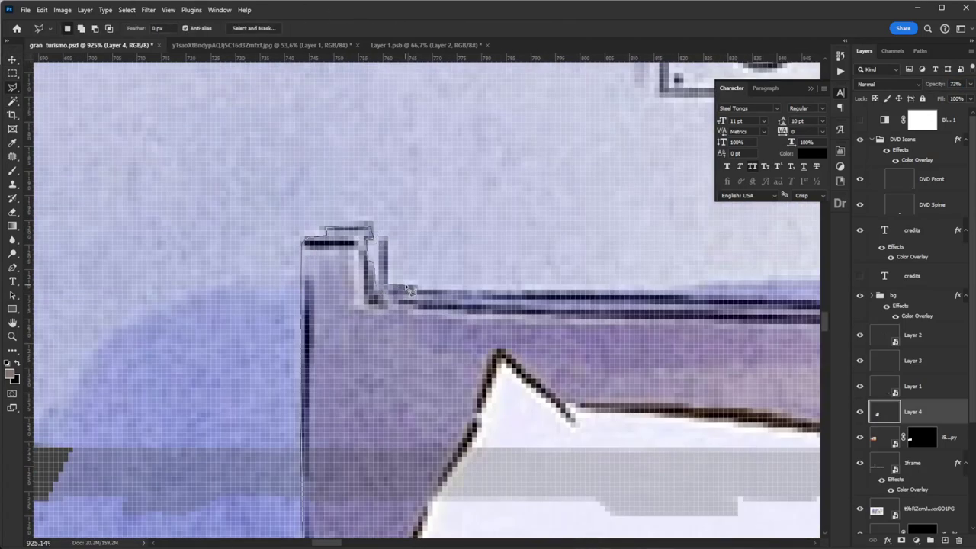
{"action": "left_click_drag", "start_coordinate": [935, 324], "coordinate": [271, 302]}
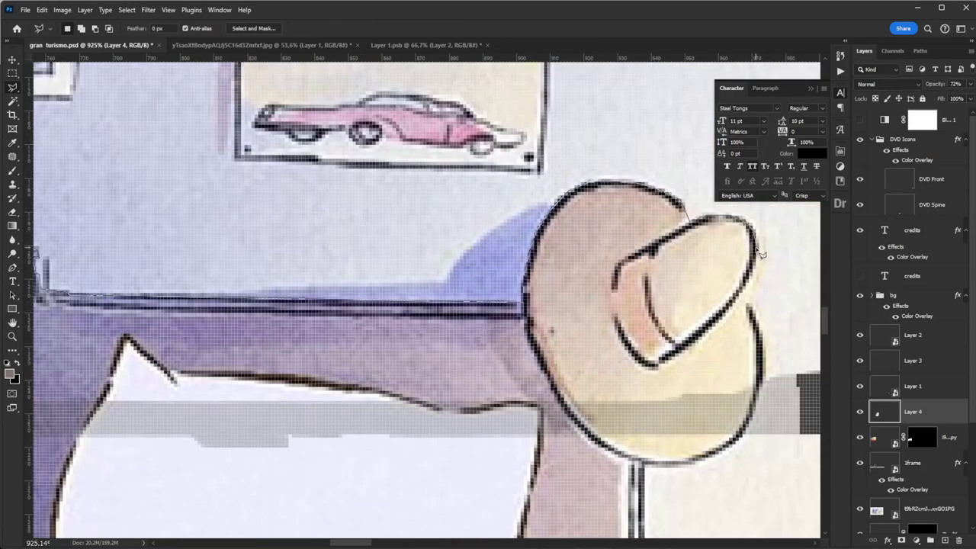
{"action": "left_click_drag", "start_coordinate": [763, 338], "coordinate": [770, 363]}
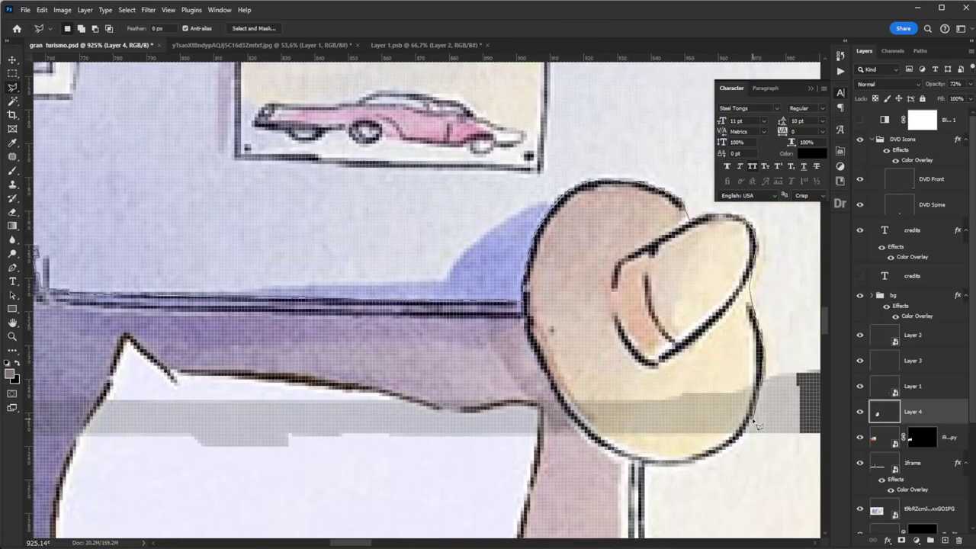
{"action": "scroll", "coordinate": [757, 424], "scroll_direction": "down", "scroll_amount": 5}
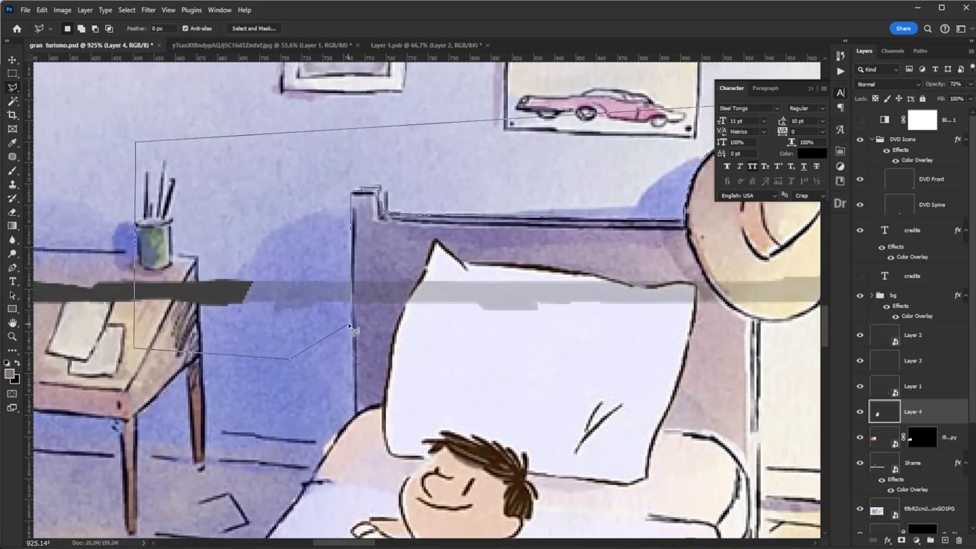
{"action": "left_click_drag", "start_coordinate": [757, 425], "coordinate": [418, 320]}
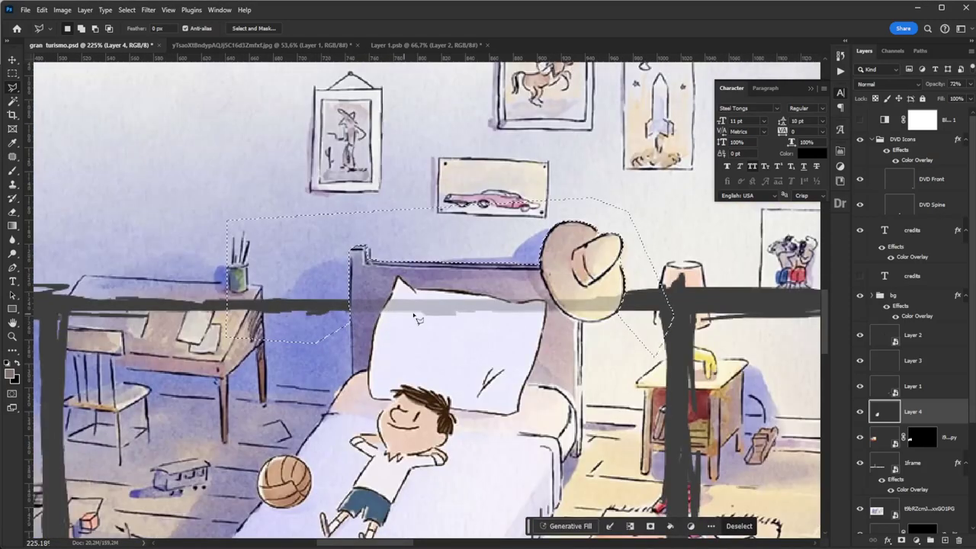
{"action": "key", "text": "ctrl+0"}
Magic-wand the frame interiors on 1frame and mask the scene image to them.
{"action": "key", "text": "w"}
{"action": "left_click", "coordinate": [912, 462]}
{"action": "left_click", "coordinate": [469, 282]}
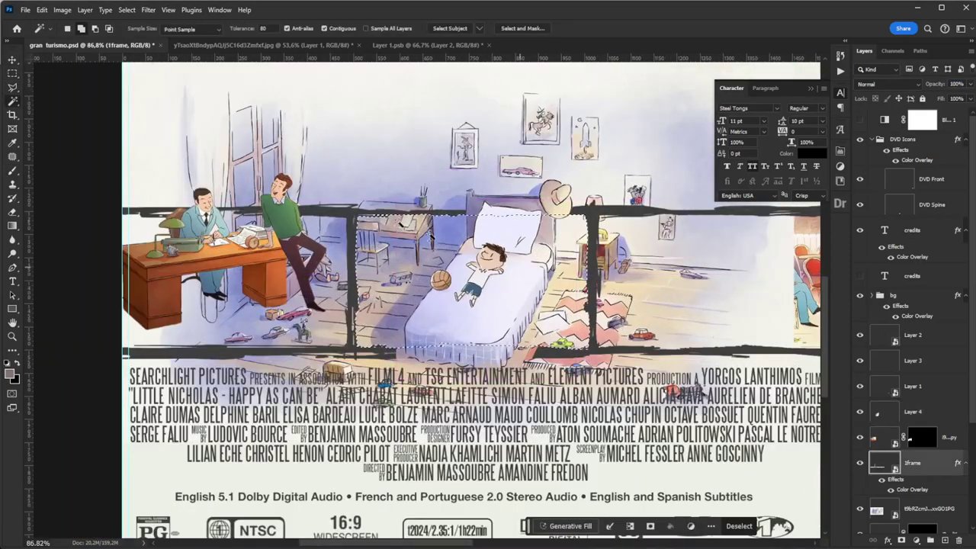
{"action": "left_click", "coordinate": [126, 9]}
{"action": "key", "text": "Escape"}
{"action": "left_click", "coordinate": [913, 509]}
{"action": "left_click", "coordinate": [902, 539]}
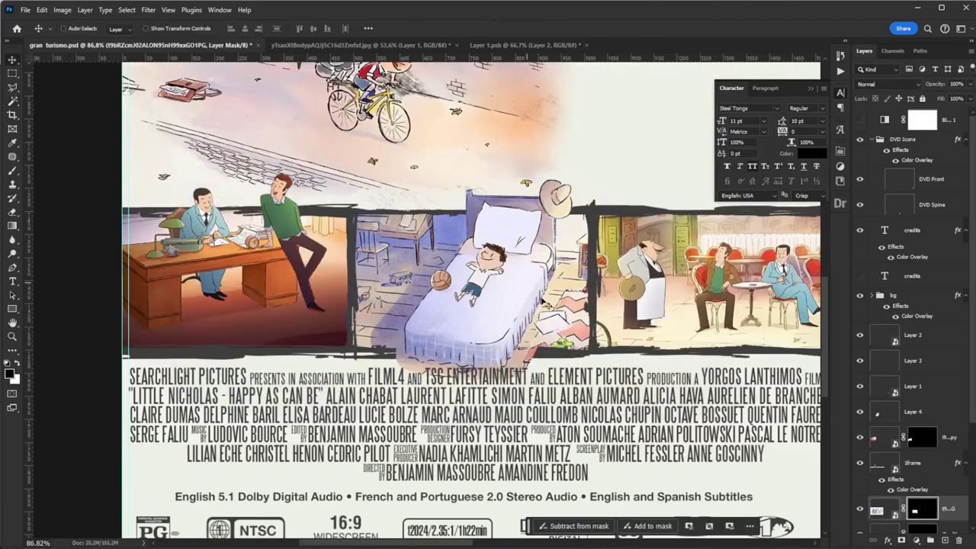
{"action": "left_click", "coordinate": [913, 412]}
{"action": "key", "text": "e"}
{"action": "scroll", "coordinate": [510, 379], "scroll_direction": "down", "scroll_amount": 5}
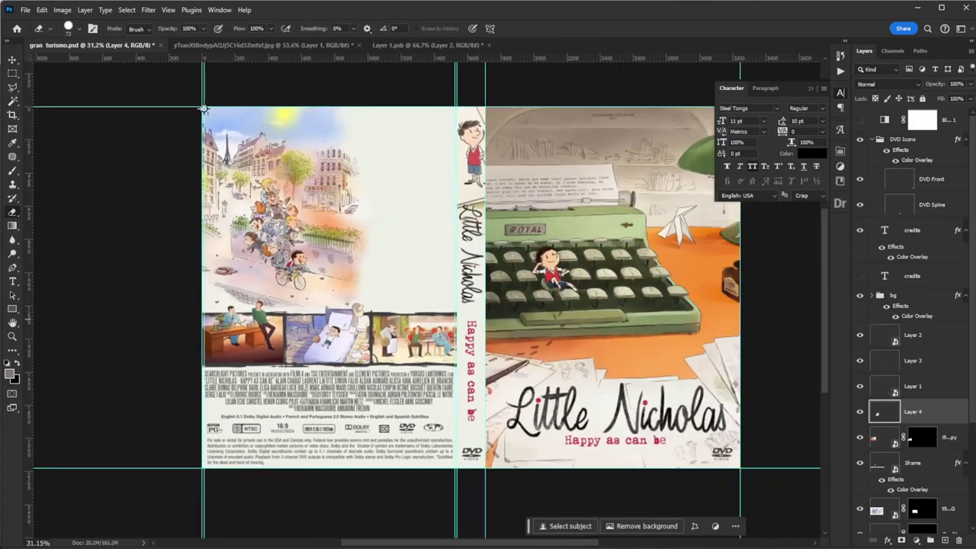
{"action": "scroll", "coordinate": [387, 322], "scroll_direction": "up", "scroll_amount": 3}
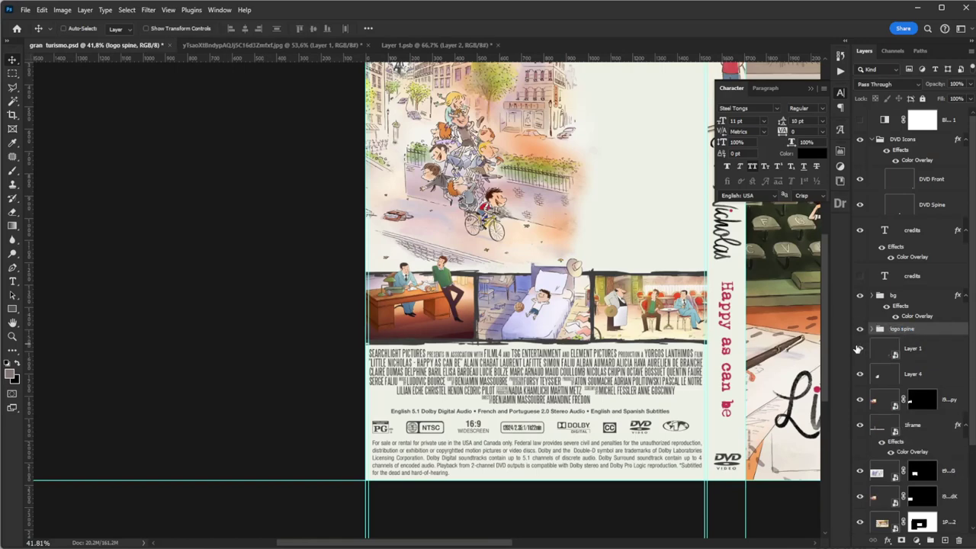
Group the scene panel layers and replace the credits with the co-production wording.
{"action": "key", "text": "ctrl+g"}
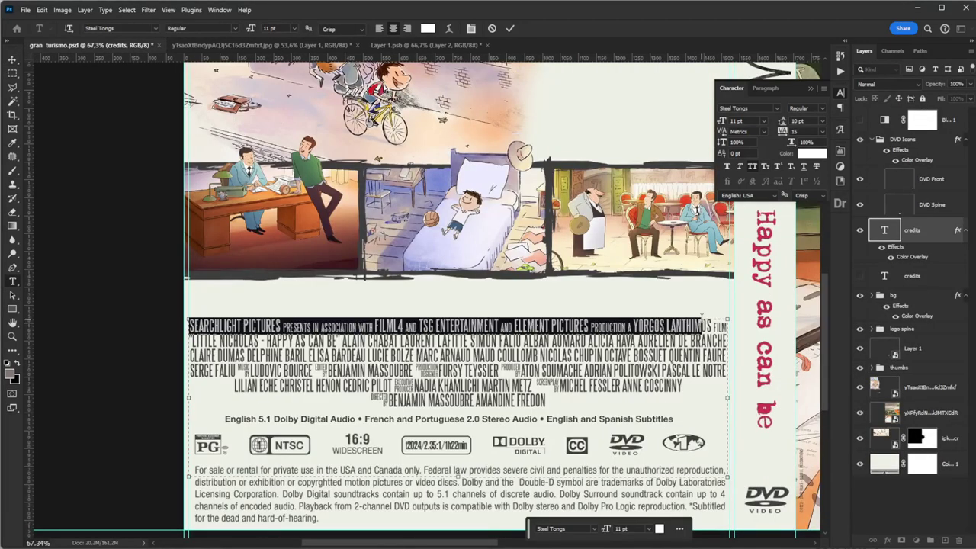
{"action": "key", "text": "ctrl+a"}
{"action": "key", "text": "ctrl+shift+q"}
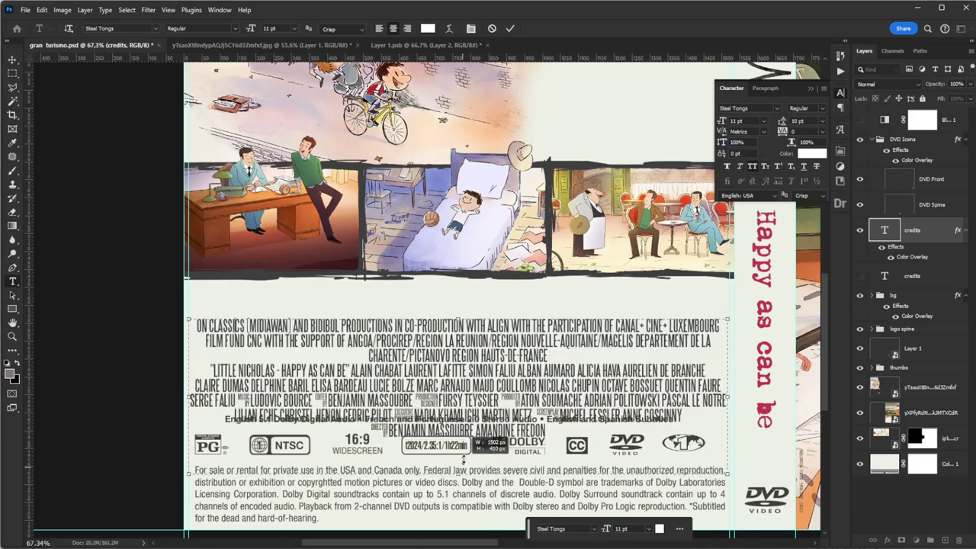
Shrink the connector phrases AND, IN CO-PRODUCTION WITH and WITH THE PARTICIPATION OF.
{"action": "double_click", "coordinate": [302, 303]}
{"action": "key", "text": "ctrl+shift+comma"}
{"action": "scroll", "coordinate": [456, 305], "scroll_direction": "up", "scroll_amount": 1}
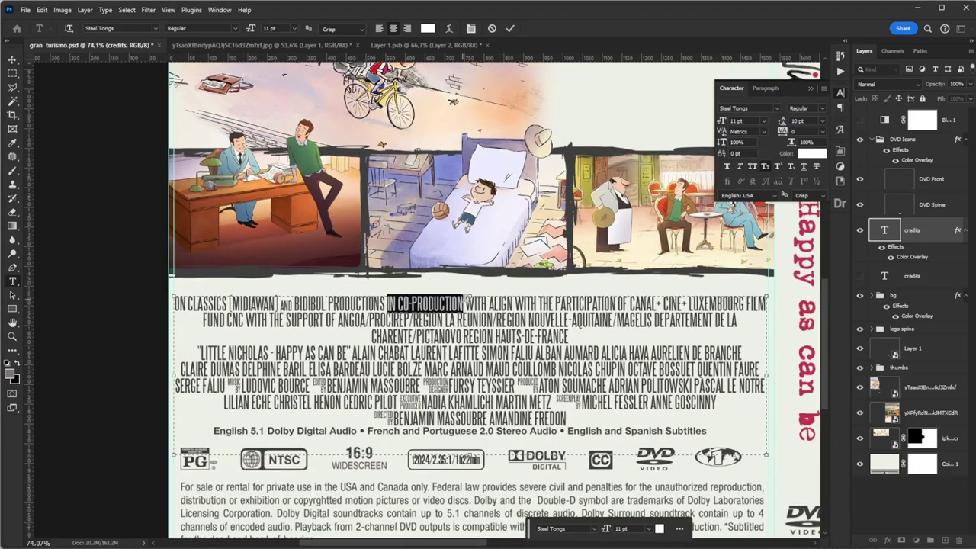
{"action": "left_click_drag", "start_coordinate": [381, 304], "coordinate": [488, 304]}
{"action": "key", "text": "ctrl+shift+comma"}
{"action": "key", "text": "ctrl+shift+comma"}
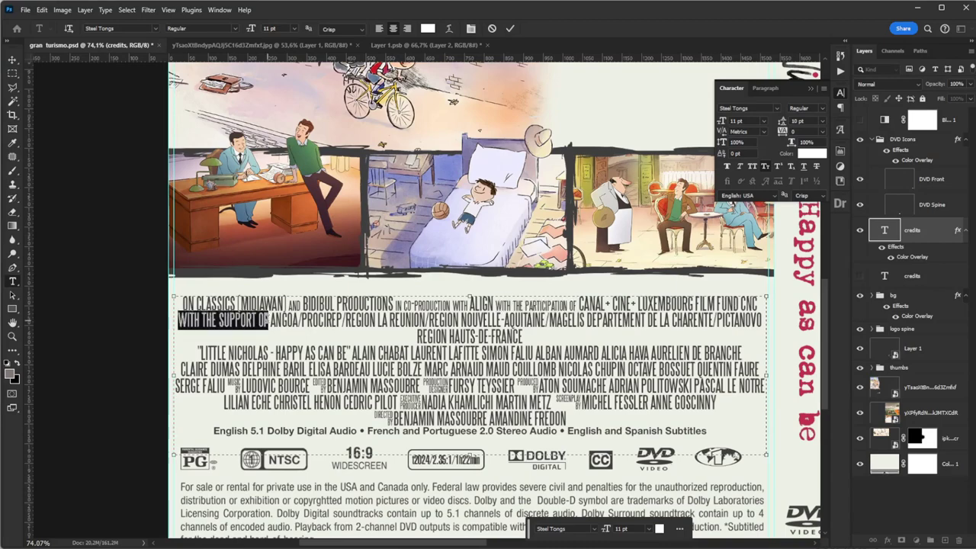
{"action": "key", "text": "ctrl+shift+comma"}
{"action": "left_click", "coordinate": [524, 337]}
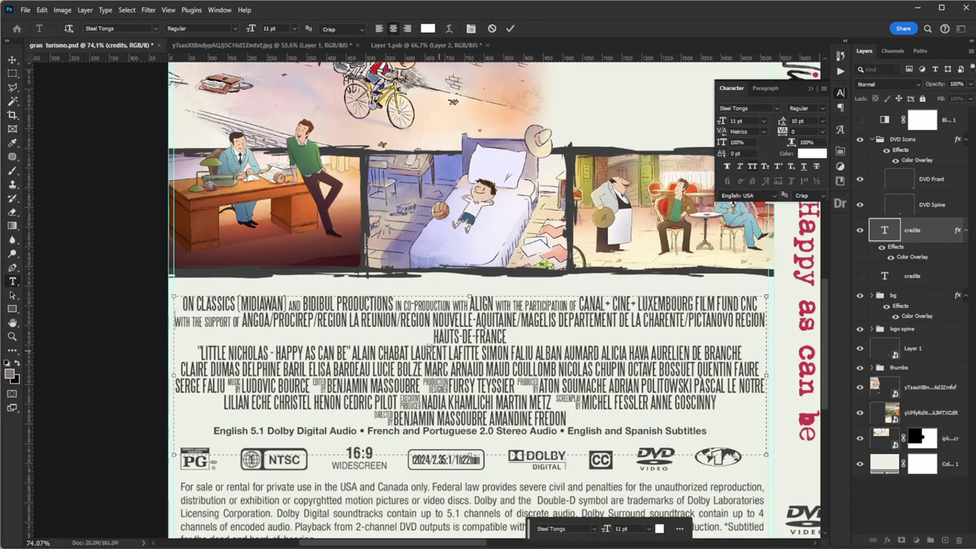
{"action": "key", "text": "Delete"}
{"action": "left_click", "coordinate": [183, 369]}
{"action": "key", "text": "BackSpace"}
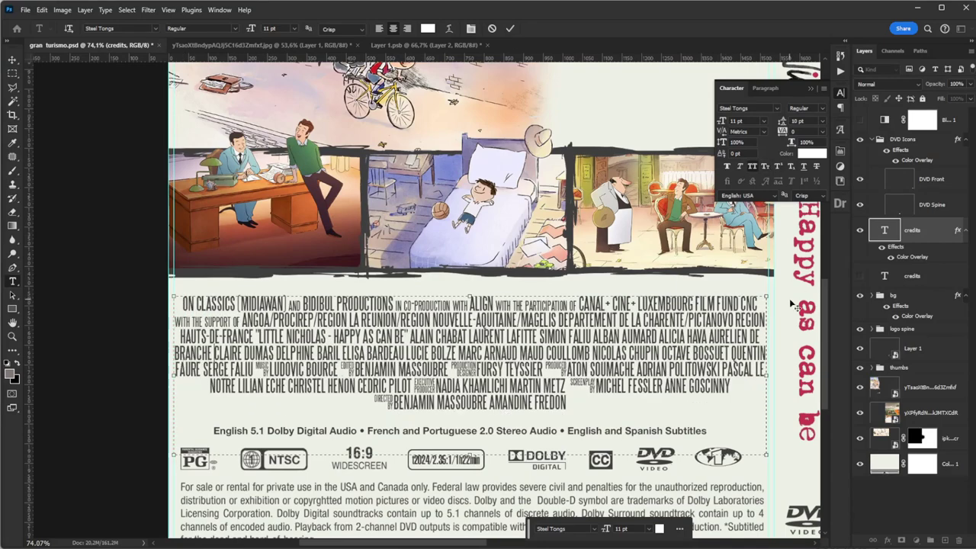
{"action": "key", "text": "ctrl+Return"}
{"action": "scroll", "coordinate": [793, 305], "scroll_direction": "down", "scroll_amount": 5}
{"action": "key", "text": "p"}
{"action": "scroll", "coordinate": [394, 134], "scroll_direction": "up", "scroll_amount": 3}
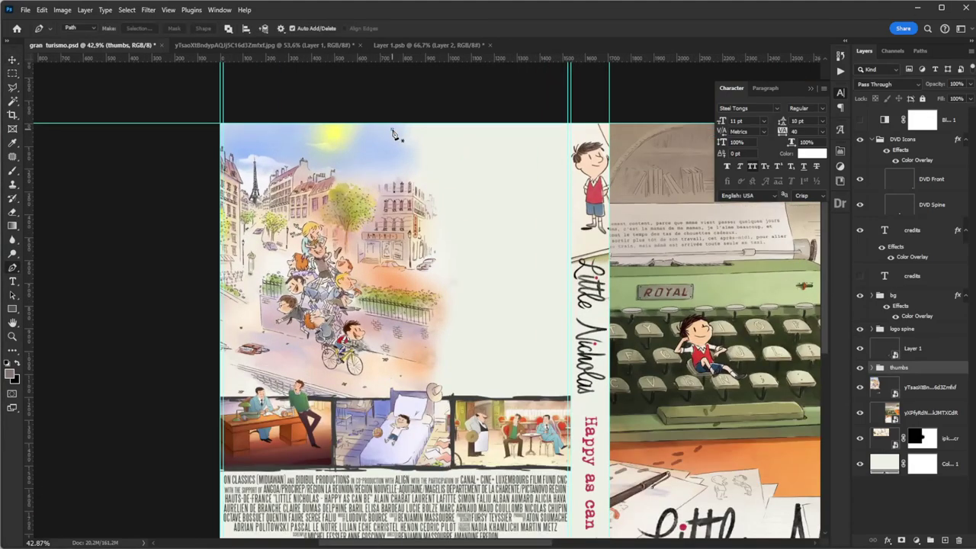
Paste the synopsis into a text box on the upper back cover in Another Typewriter.
{"action": "left_click", "coordinate": [444, 142]}
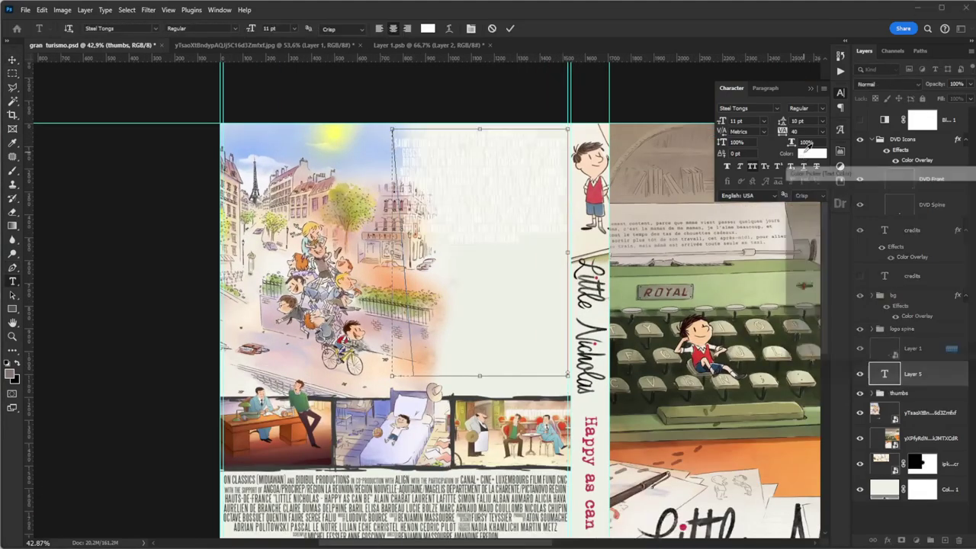
{"action": "key", "text": "ctrl+v"}
{"action": "key", "text": "ctrl+a"}
{"action": "left_click", "coordinate": [776, 107]}
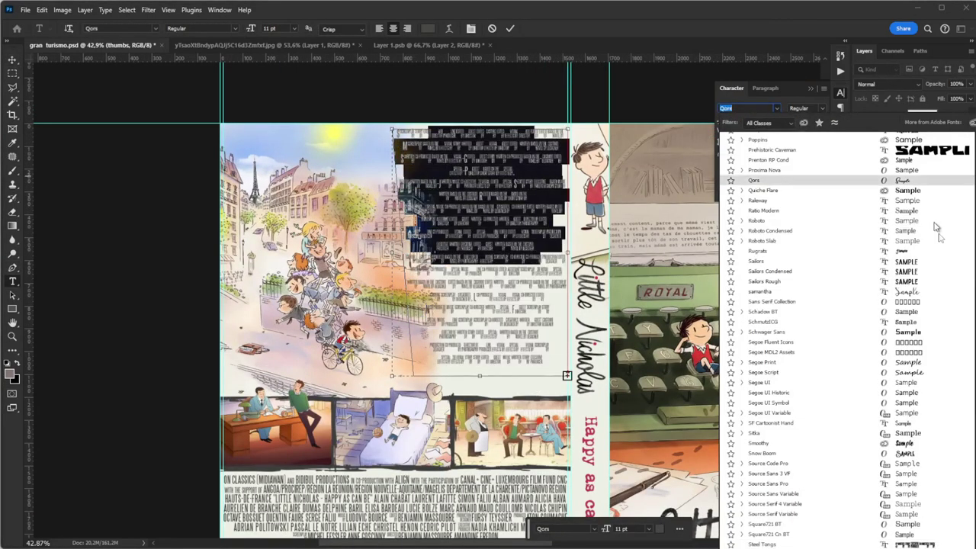
{"action": "type", "text": "Another Typewriter"}
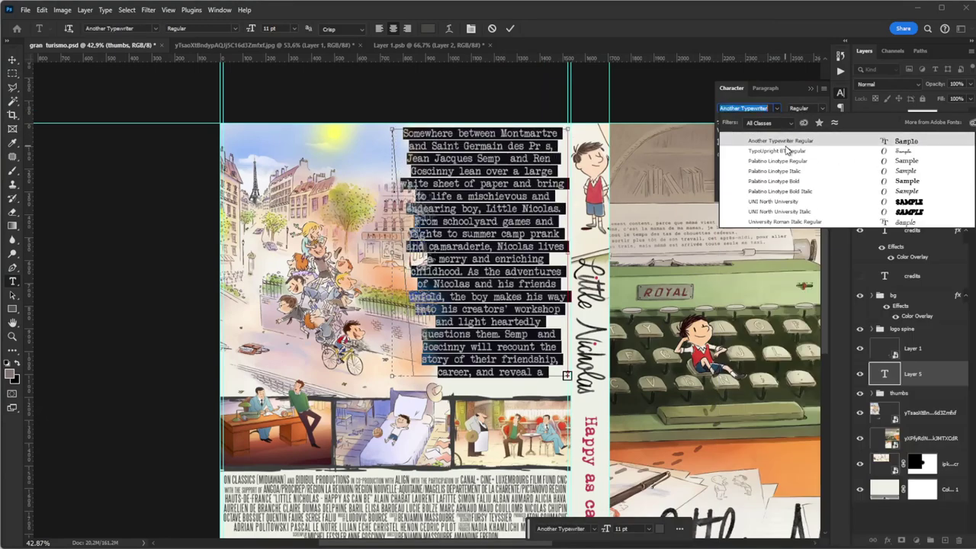
{"action": "key", "text": "Return"}
Right-align the synopsis, widen its box to 800 px and set last-line tracking to -30.
{"action": "left_click", "coordinate": [765, 87]}
{"action": "left_click", "coordinate": [754, 107]}
{"action": "left_click_drag", "start_coordinate": [391, 252], "coordinate": [386, 253]}
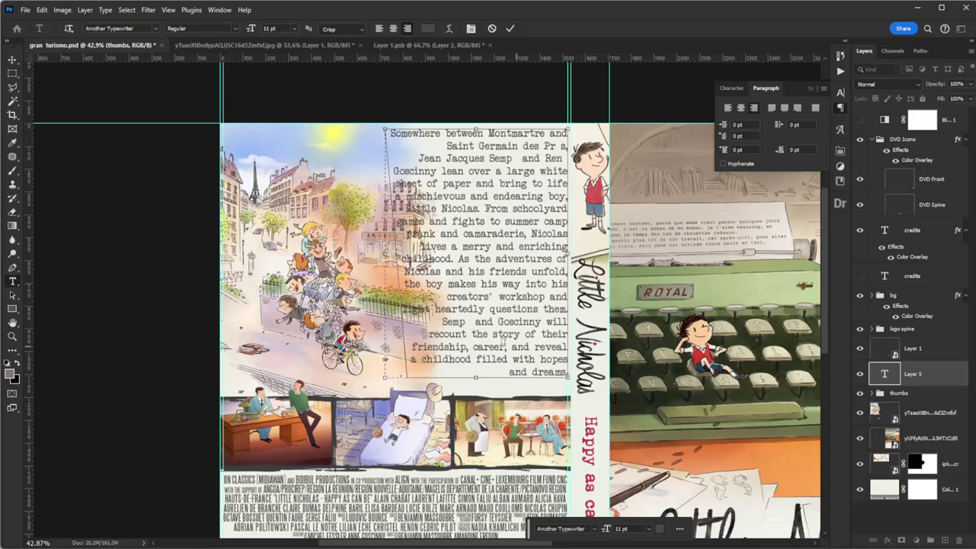
{"action": "key", "text": "ctrl+t"}
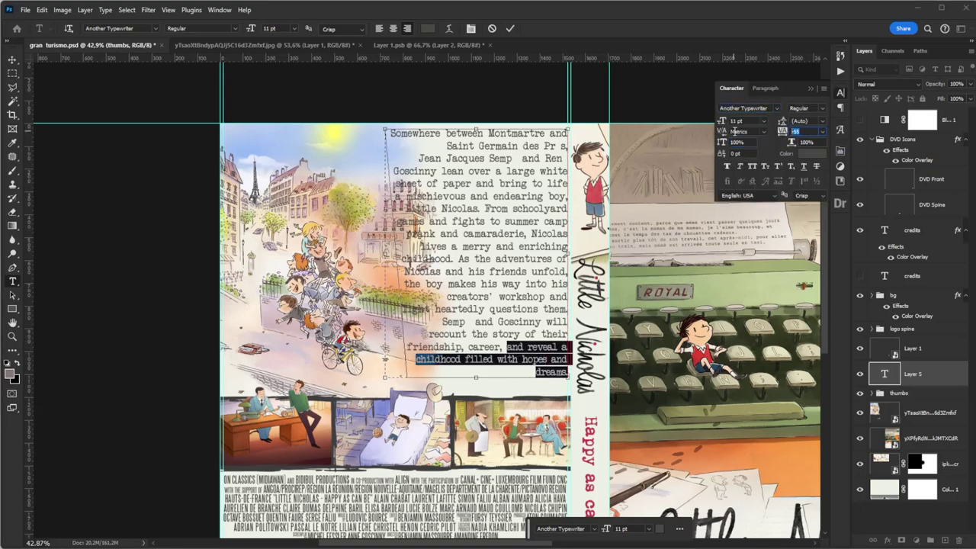
{"action": "key", "text": "ctrl+shift+Up"}
{"action": "key", "text": "Return"}
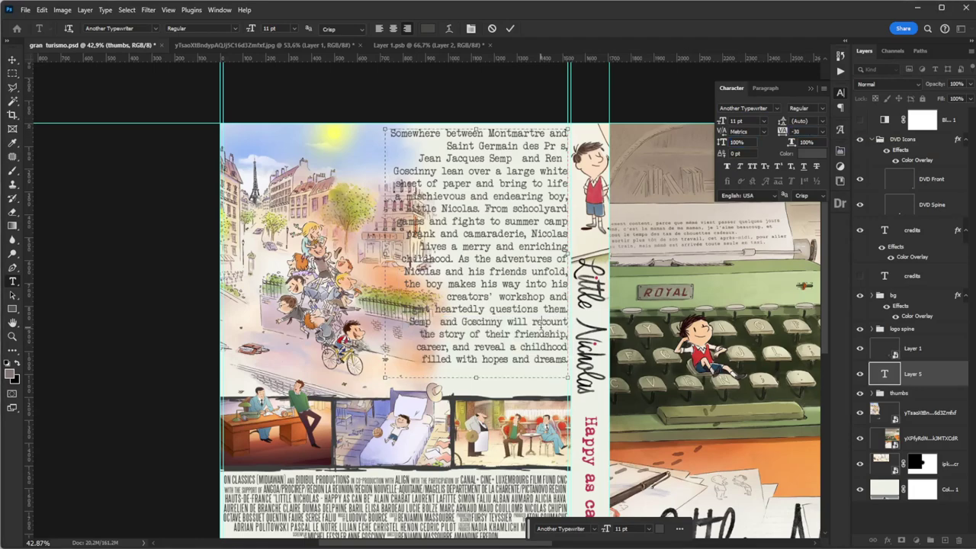
Commit the synopsis and nudge the block slightly down.
{"action": "key", "text": "Escape"}
{"action": "key", "text": "v"}
{"action": "left_click_drag", "start_coordinate": [368, 252], "coordinate": [360, 279]}
{"action": "left_click", "coordinate": [368, 261], "text": "ctrl"}
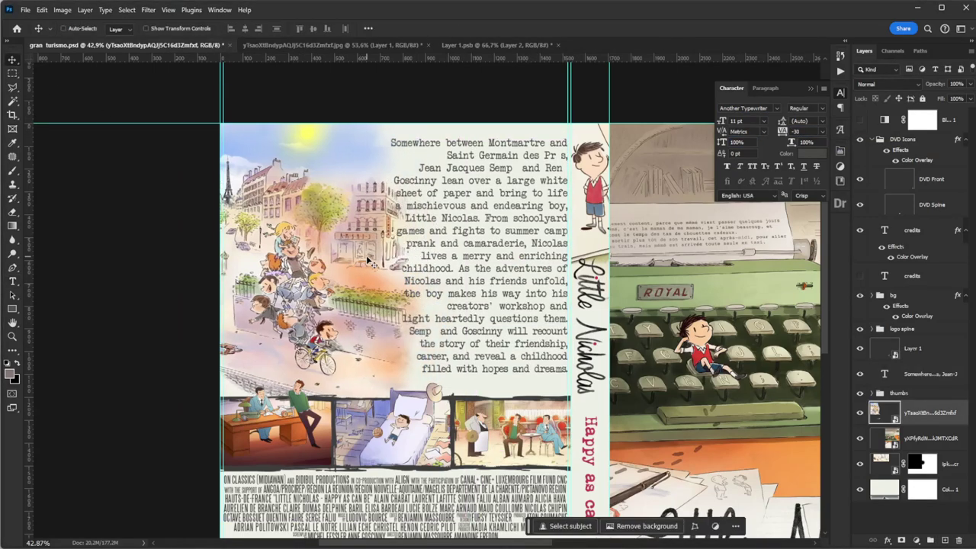
Place QBD_FriendsForever_paper08 below ipk, blended Multiply at 49% opacity.
{"action": "scroll", "coordinate": [257, 190], "scroll_direction": "down", "scroll_amount": 3}
{"action": "left_click", "coordinate": [902, 328]}
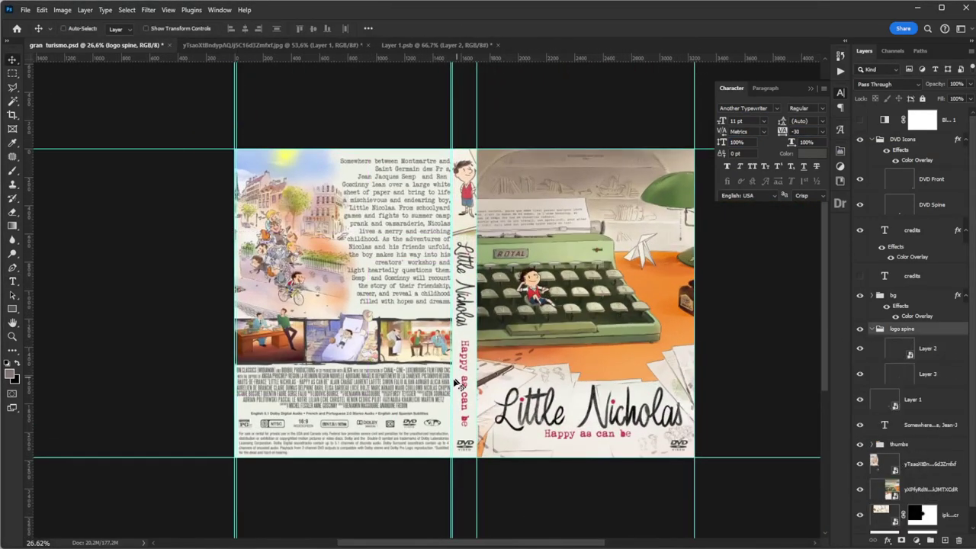
{"action": "scroll", "coordinate": [402, 374], "scroll_direction": "up", "scroll_amount": 1}
{"action": "mouse_move", "coordinate": [835, 332]}
{"action": "left_mouse_down"}
{"action": "mouse_move", "coordinate": [945, 355]}
{"action": "mouse_move", "coordinate": [915, 502]}
{"action": "left_mouse_up"}
{"action": "key", "text": "ctrl+t"}
{"action": "scroll", "coordinate": [477, 429], "scroll_direction": "down", "scroll_amount": 1}
{"action": "scroll", "coordinate": [476, 429], "scroll_direction": "up", "scroll_amount": 2}
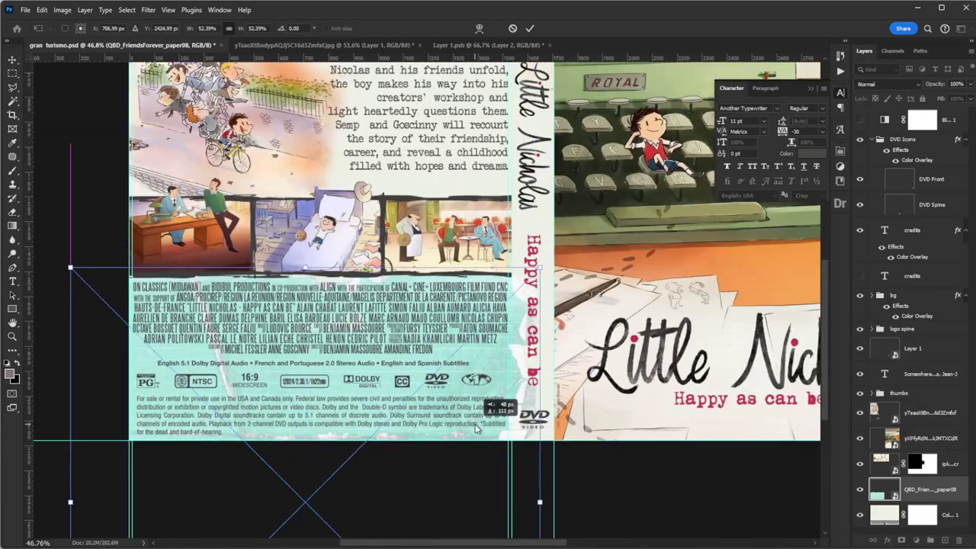
{"action": "key", "text": "Return"}
{"action": "left_click", "coordinate": [888, 84]}
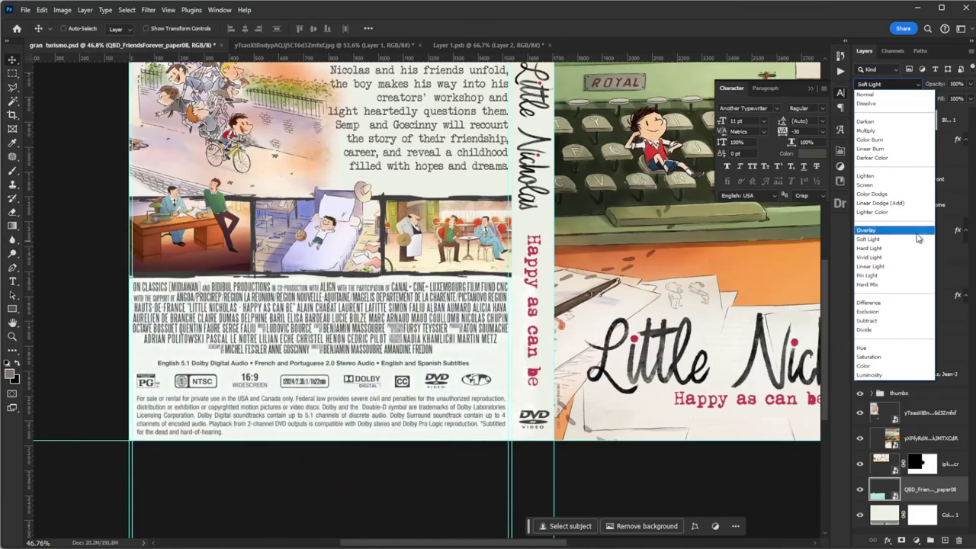
{"action": "left_click", "coordinate": [866, 130]}
{"action": "scroll", "coordinate": [409, 333], "scroll_direction": "down", "scroll_amount": 1}
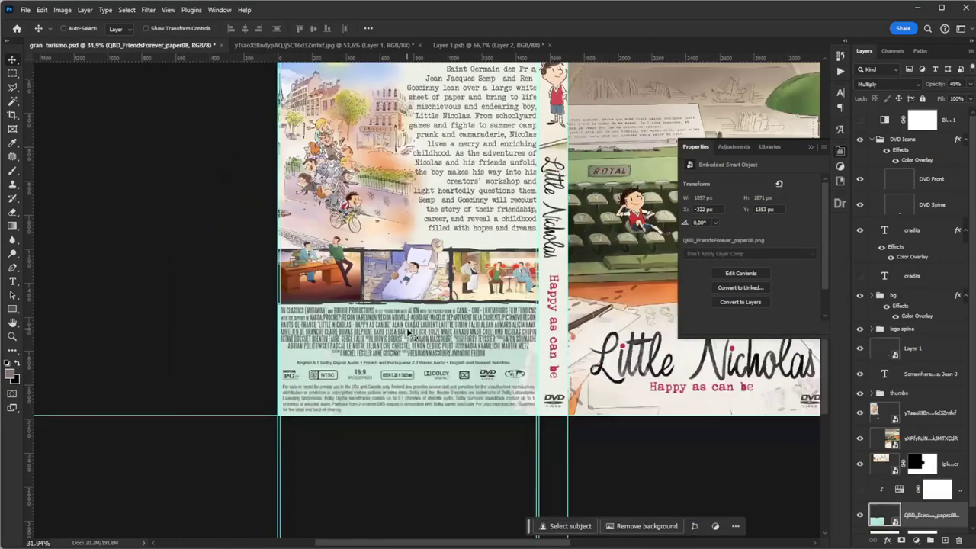
Scale and align the paper texture to fit the back cover's edges.
{"action": "key", "text": "ctrl+t"}
{"action": "scroll", "coordinate": [409, 333], "scroll_direction": "down", "scroll_amount": 1}
{"action": "left_click_drag", "start_coordinate": [410, 334], "coordinate": [326, 392]}
{"action": "scroll", "coordinate": [398, 291], "scroll_direction": "up", "scroll_amount": 2}
{"action": "scroll", "coordinate": [398, 290], "scroll_direction": "up", "scroll_amount": 2}
{"action": "left_click_drag", "start_coordinate": [333, 264], "coordinate": [329, 293]}
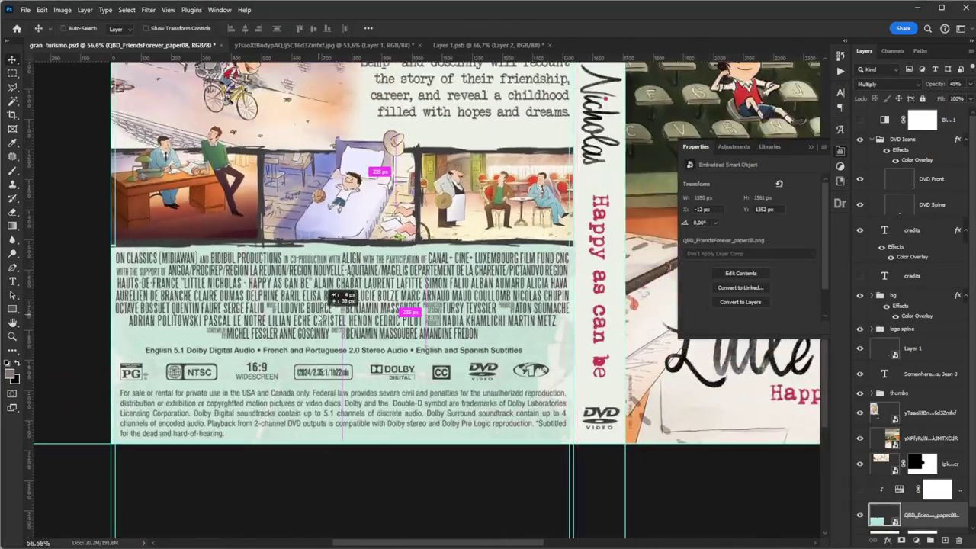
{"action": "key", "text": "ctrl+0"}
{"action": "key", "text": "Return"}
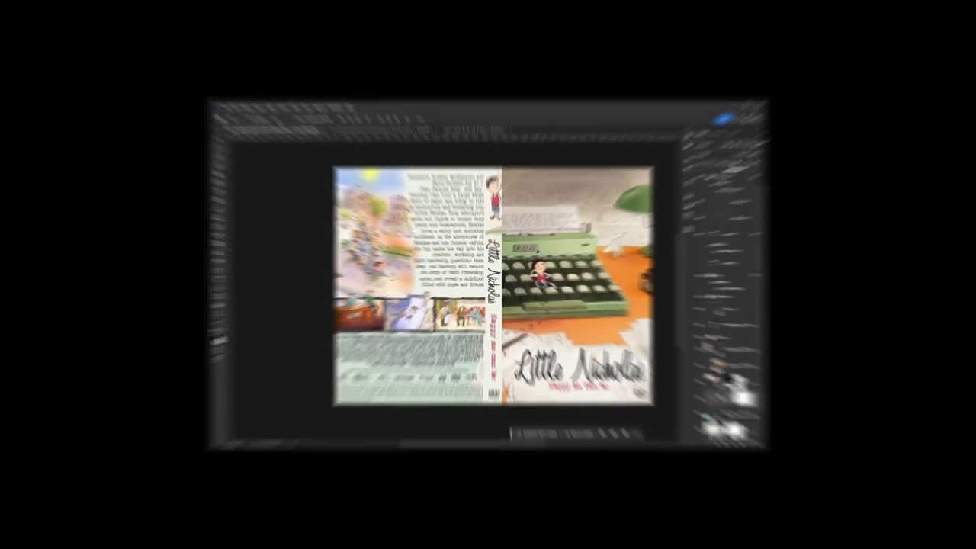